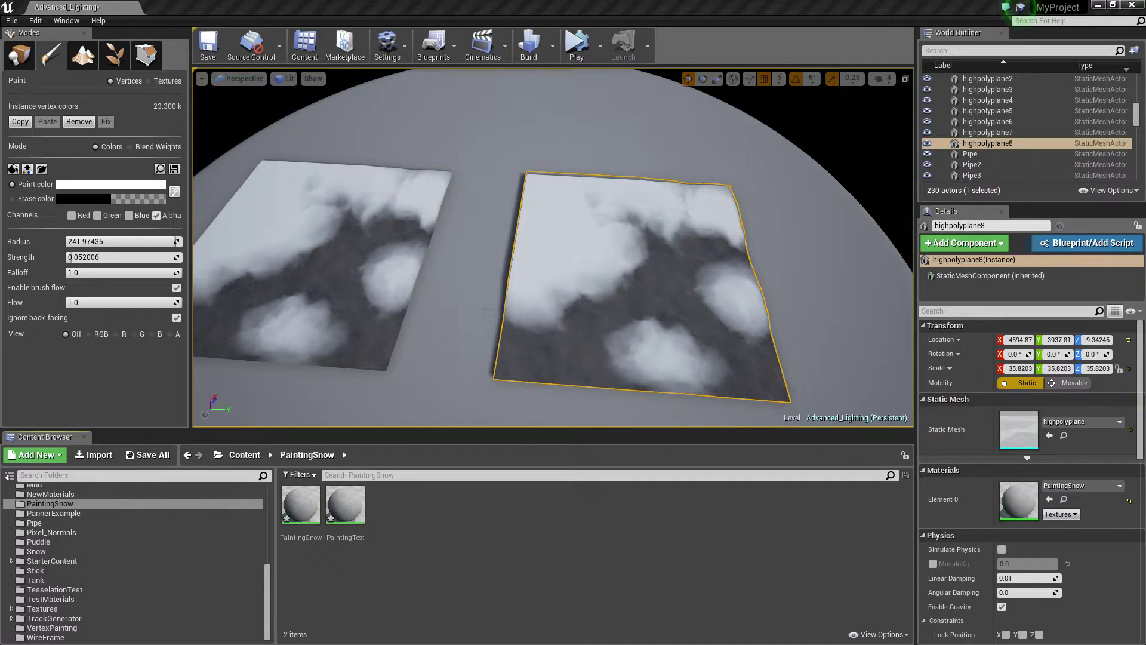
Select the left snow plane, swap the paint and erase colors, and paint more snow over its middle
right_drag(485, 310, 268, 278)
right_drag(579, 102, 603, 197)
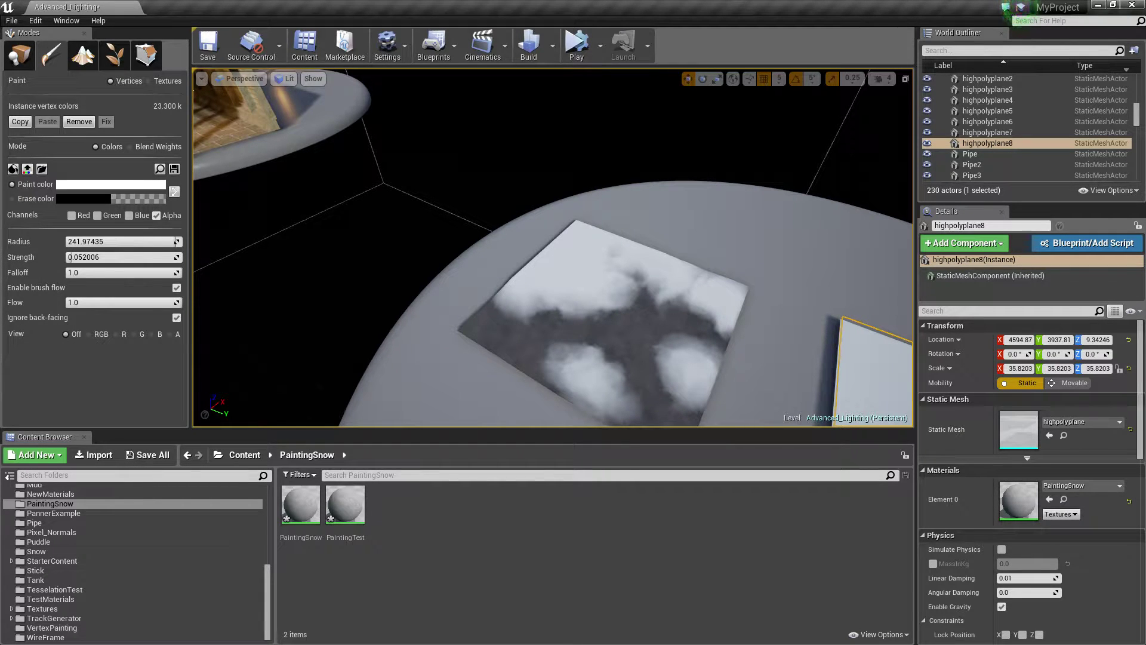
click(663, 288)
right_drag(674, 304, 731, 320)
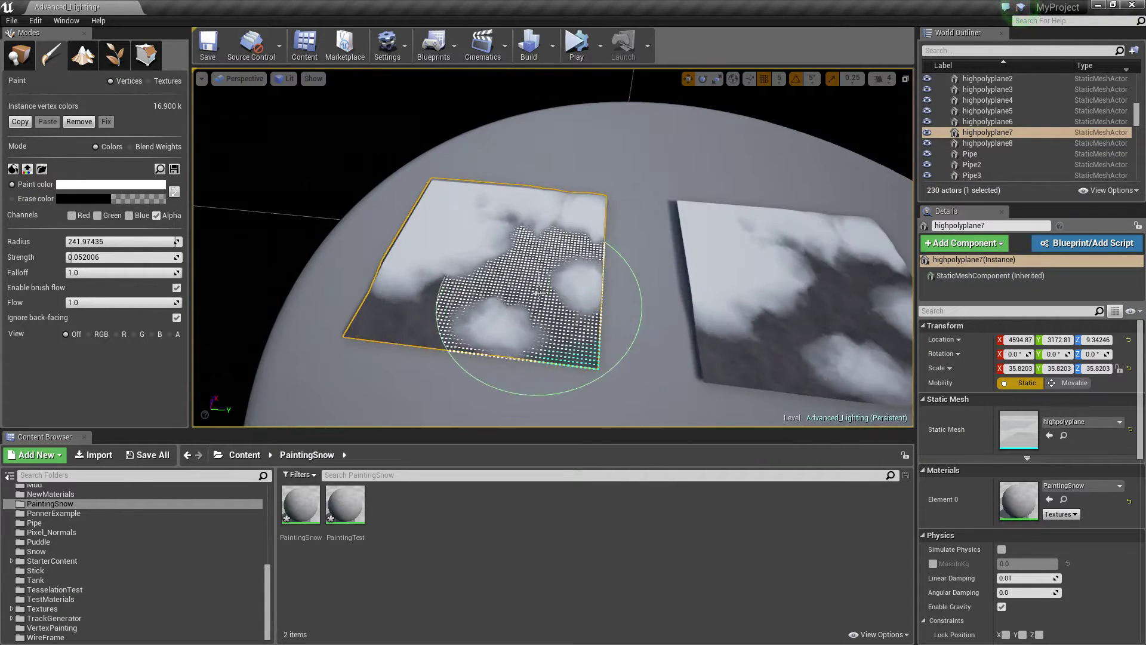
right_drag(573, 316, 567, 315)
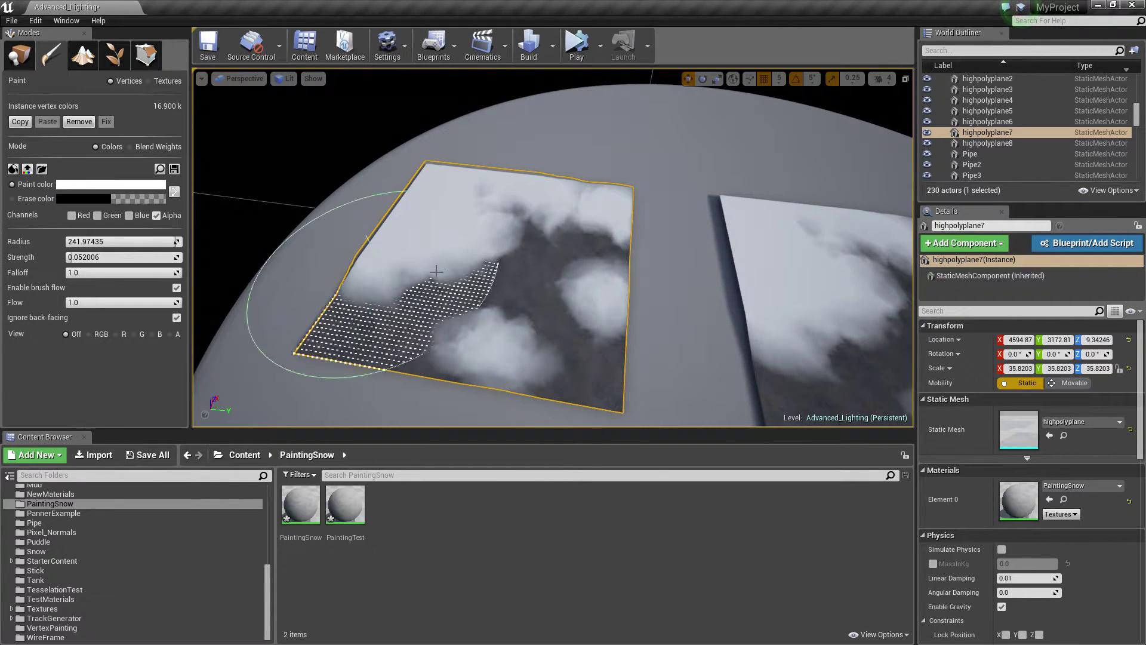
scroll(466, 263, up, 2)
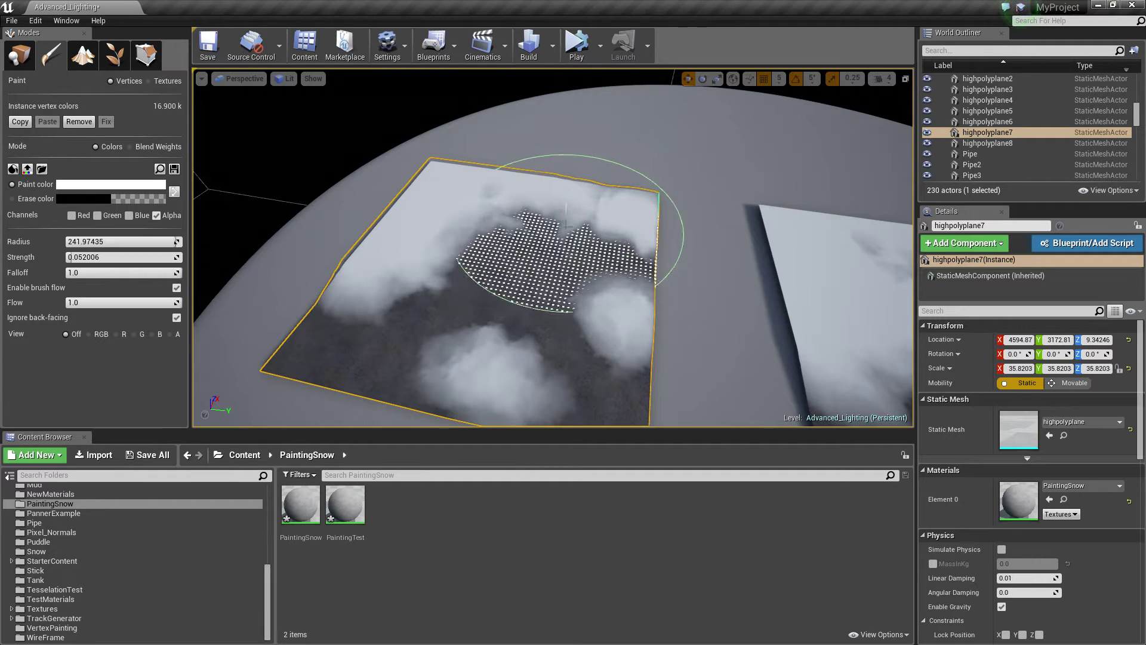
right_drag(366, 284, 384, 284)
click(173, 192)
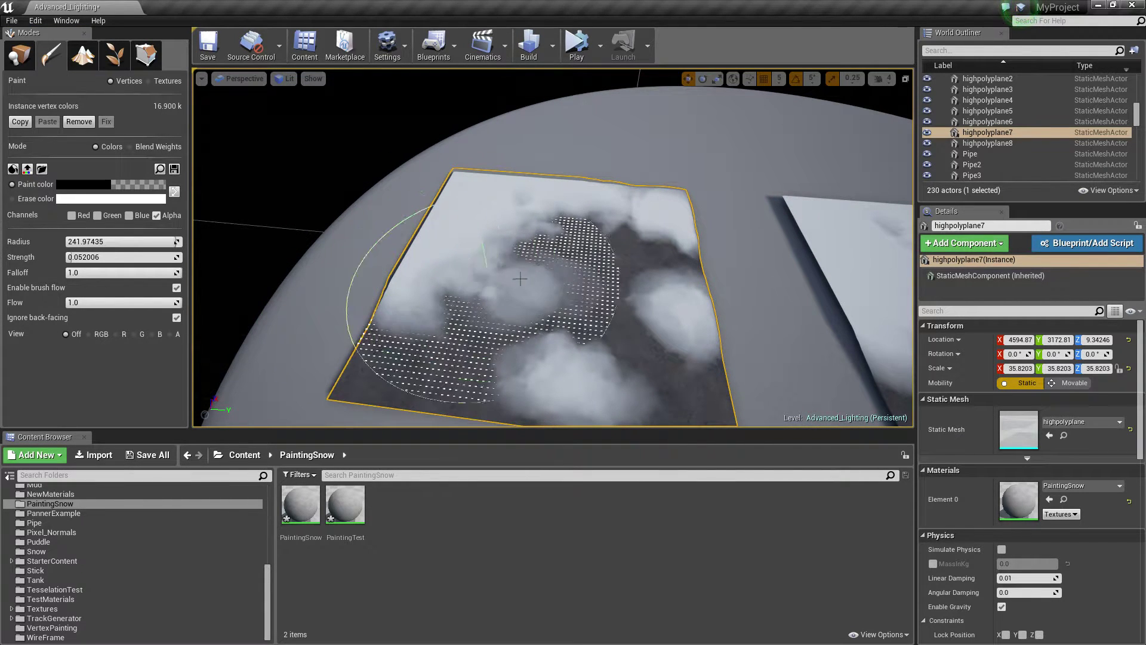
right_drag(472, 286, 567, 283)
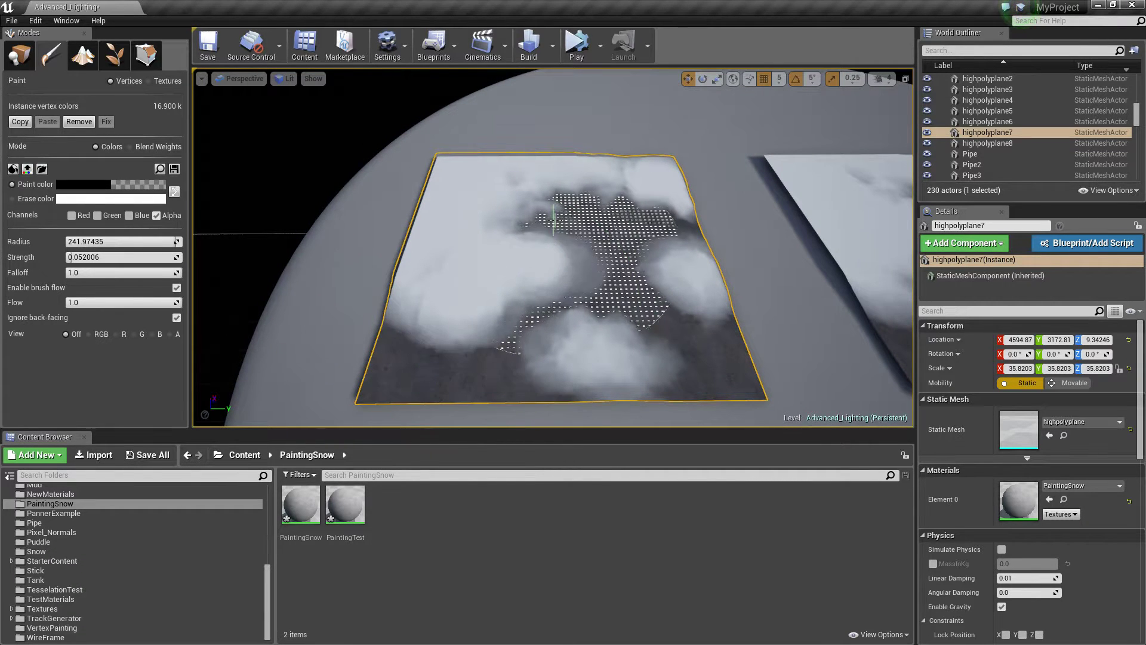
mouse_move(554, 221)
right_down()
mouse_move(557, 206)
mouse_move(528, 235)
mouse_move(472, 230)
mouse_move(570, 218)
right_up()
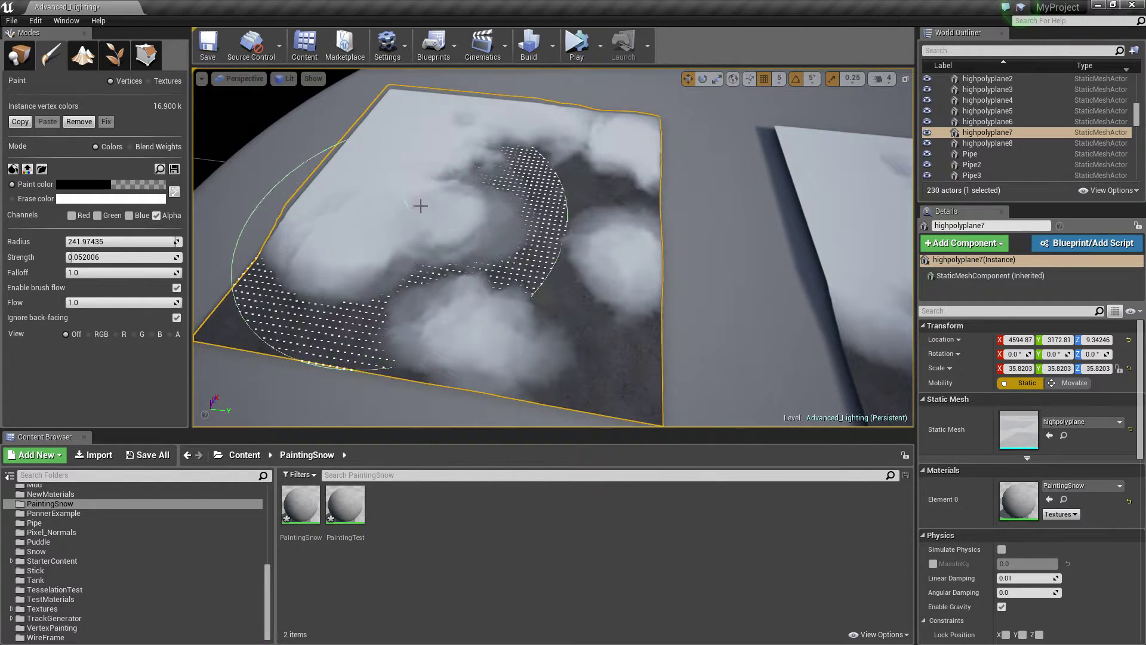
mouse_move(412, 209)
mouse_down()
mouse_move(335, 262)
mouse_move(420, 184)
mouse_move(481, 240)
mouse_up()
mouse_move(482, 240)
right_down()
mouse_move(406, 173)
mouse_move(304, 170)
mouse_move(466, 173)
mouse_move(275, 171)
mouse_move(478, 203)
mouse_move(621, 179)
mouse_move(650, 146)
mouse_move(645, 170)
mouse_move(585, 233)
mouse_move(603, 247)
right_up()
Select the snow-covered cobblestone plane and inspect its surface from several angles
click(668, 355)
right_drag(669, 356, 708, 423)
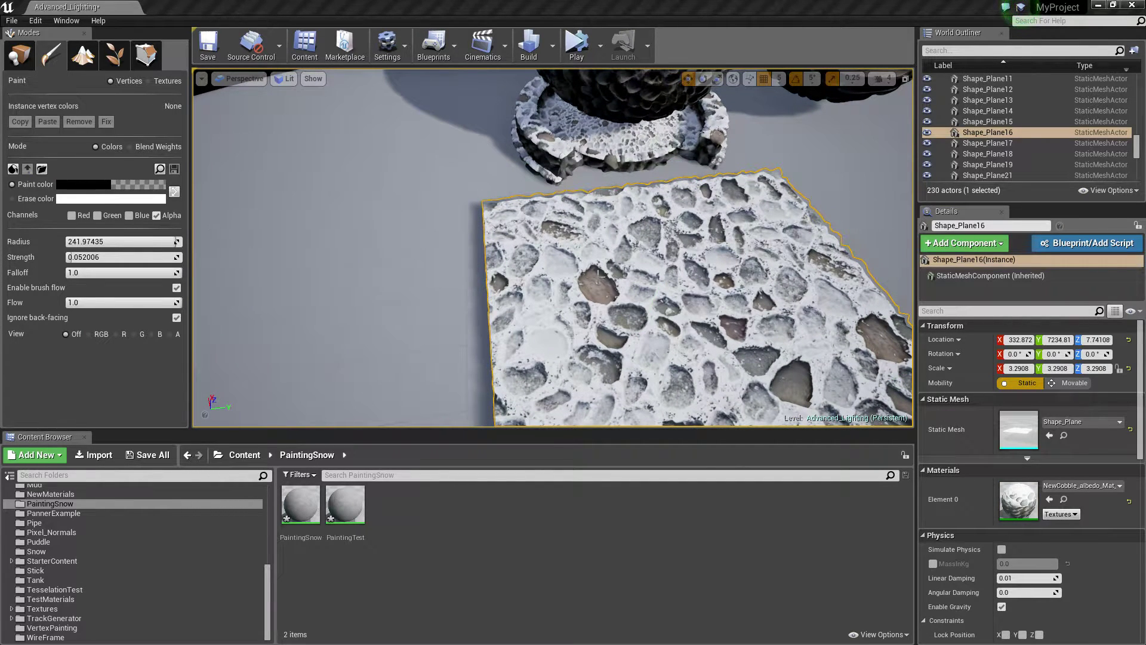
key(f)
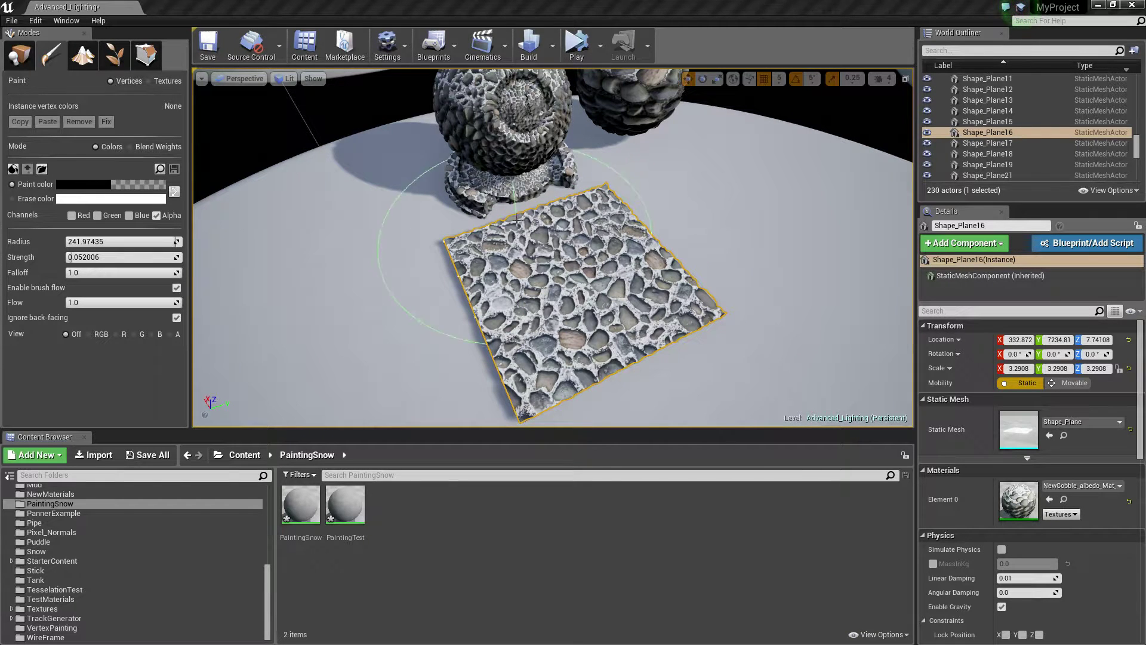
mouse_move(513, 263)
right_down()
mouse_move(430, 203)
mouse_move(334, 185)
mouse_move(358, 197)
mouse_move(364, 257)
right_up()
click(358, 143)
mouse_move(358, 143)
right_down()
mouse_move(365, 202)
mouse_move(393, 130)
right_up()
Create a new material named PaintingSnowYeah in the PaintingSnow folder
click(693, 264)
right_drag(693, 264, 740, 256)
right_click(477, 503)
click(528, 350)
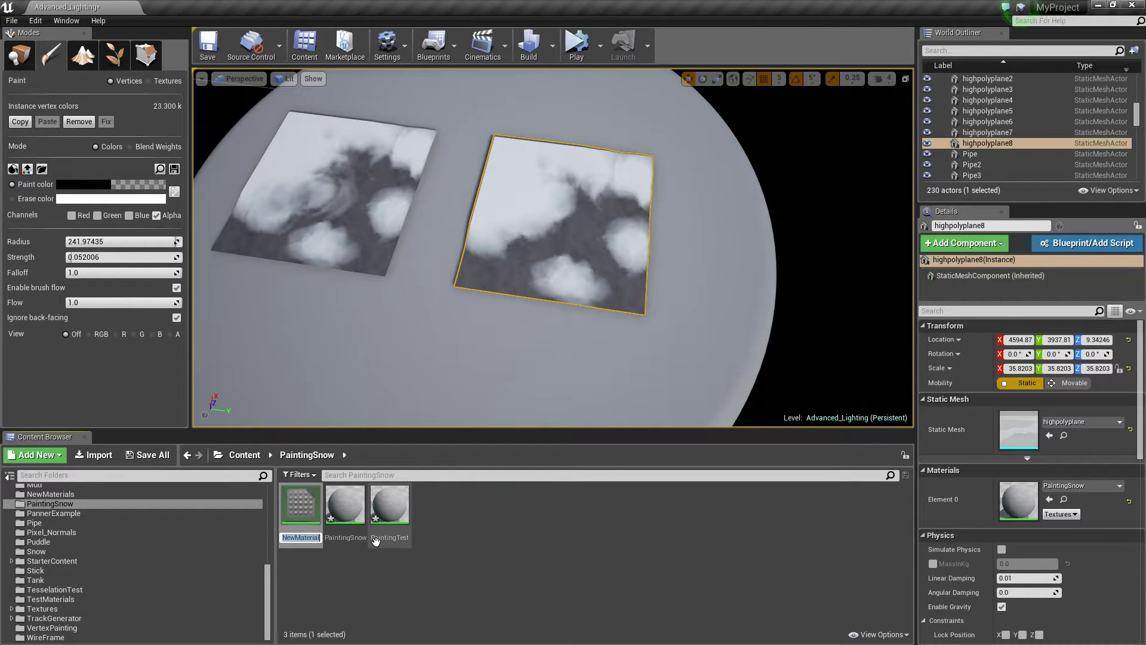
text(PaintingSnow)
key(BackSpace)
text(w Yeah)
key(Return)
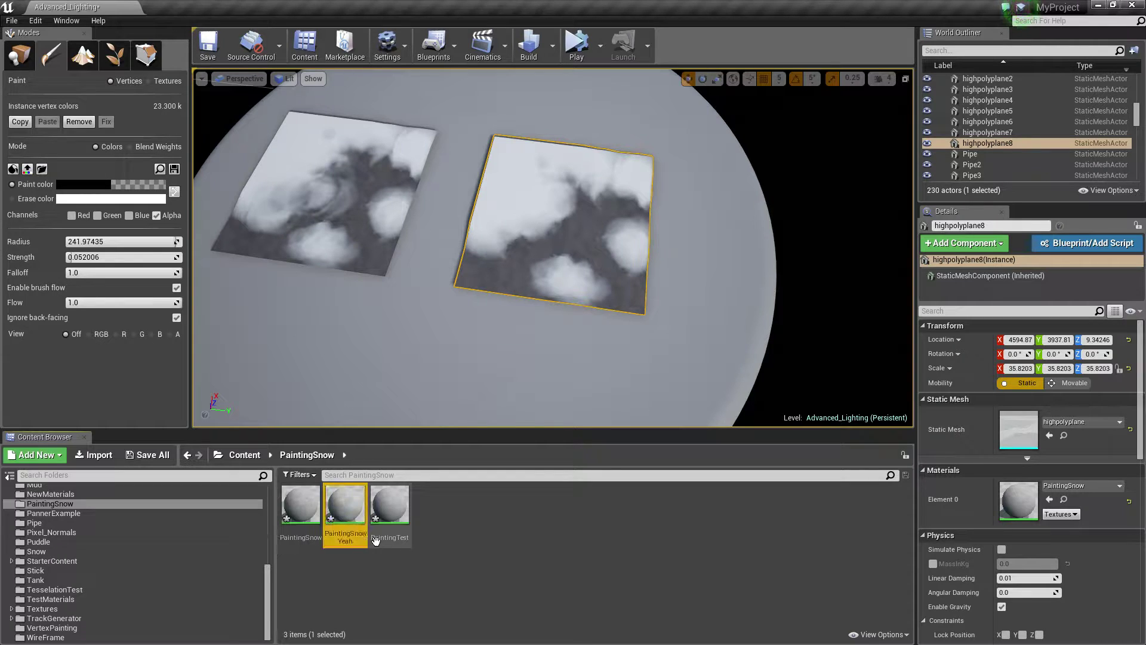
Apply the PaintingSnowYeah material to the right plane and open the material for editing
mouse_move(345, 505)
mouse_down()
mouse_move(484, 343)
mouse_move(466, 331)
mouse_up()
double_click(352, 508)
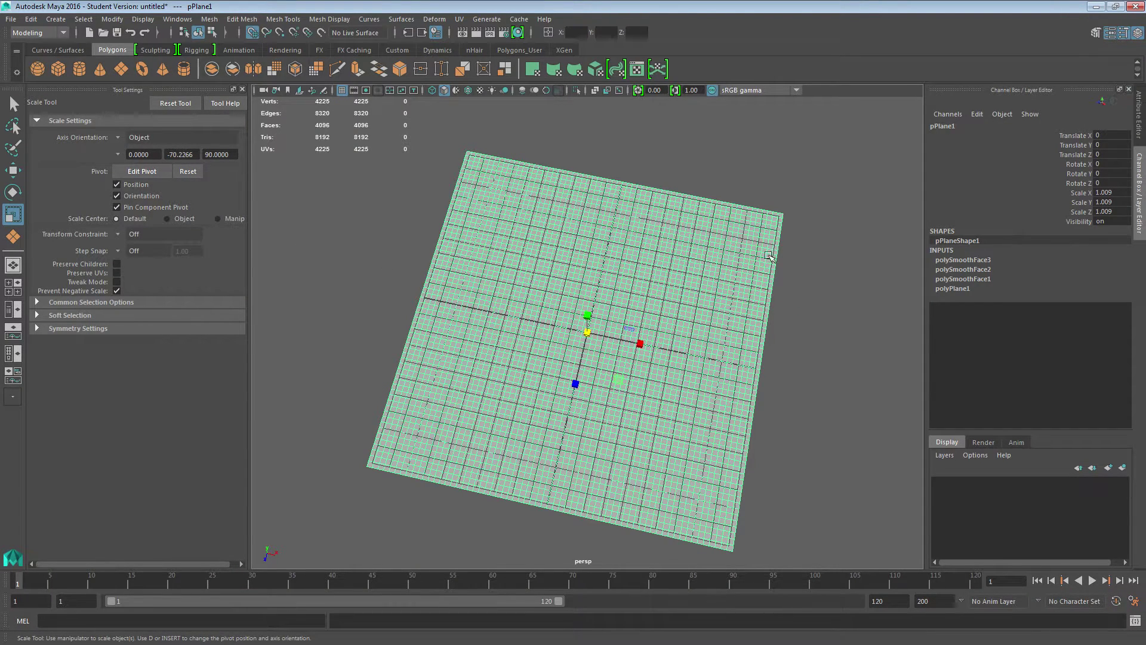
Switch to Maya to inspect the subdivided plane mesh, and return to Unreal Editor
click(845, 309)
click(694, 336)
click(1096, 6)
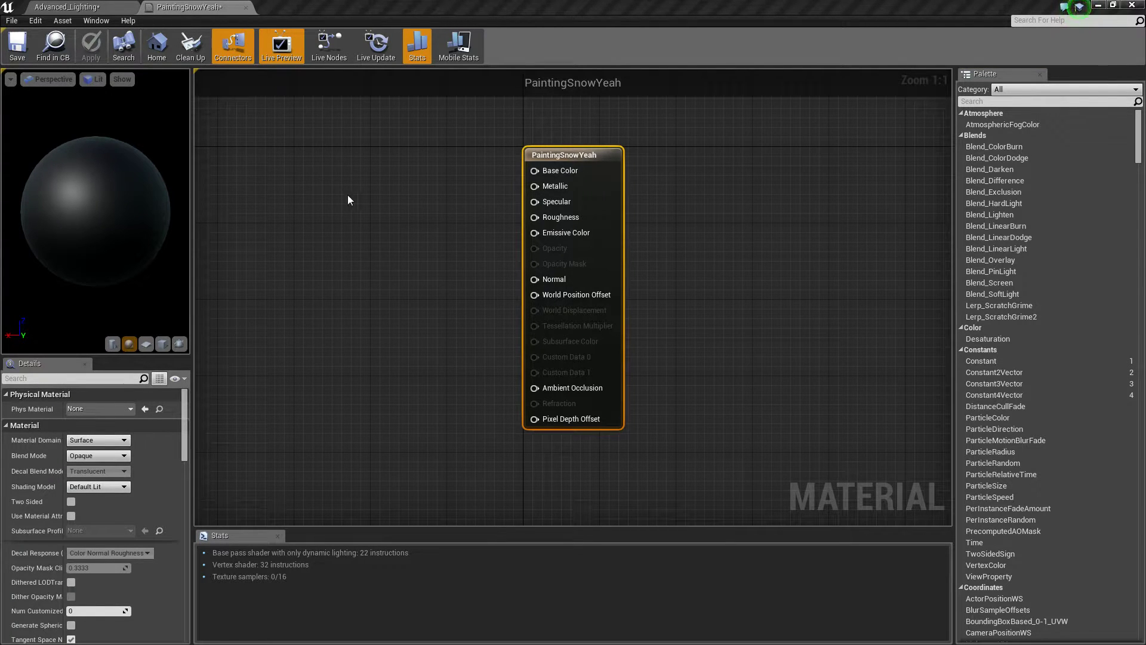
Float the PaintingSnowYeah material editor in its own window and locate the left plane's mesh asset in the content folders
click(95, 6)
mouse_move(177, 7)
mouse_down()
mouse_move(489, 160)
mouse_move(613, 12)
mouse_move(679, 53)
mouse_up()
click(528, 517)
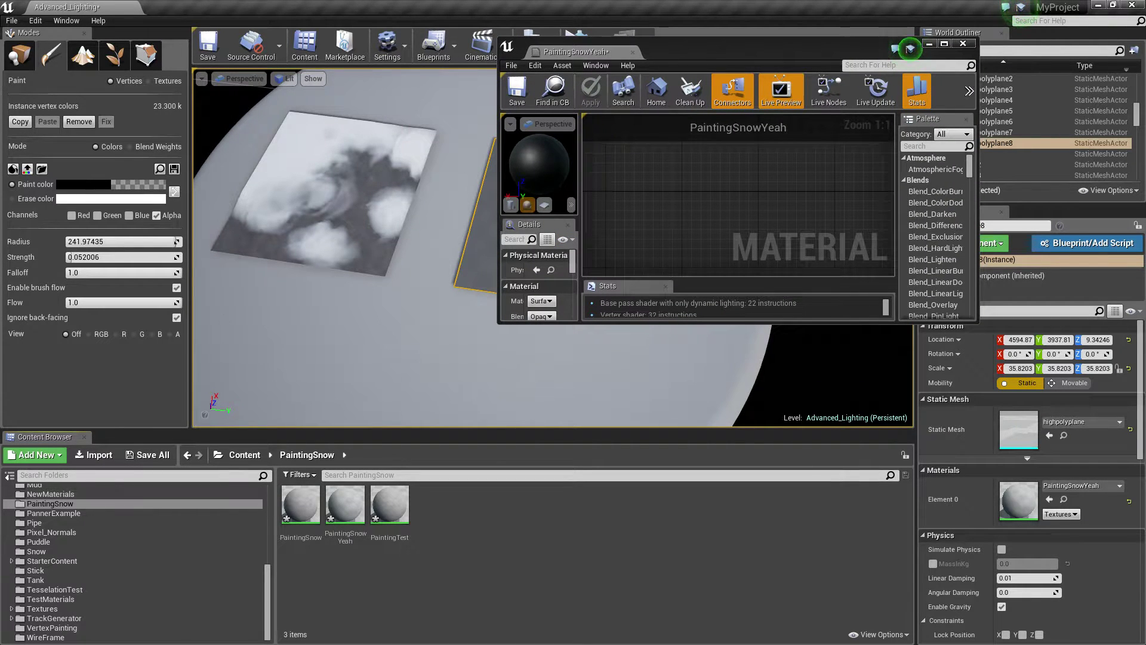
right_drag(753, 385, 719, 349)
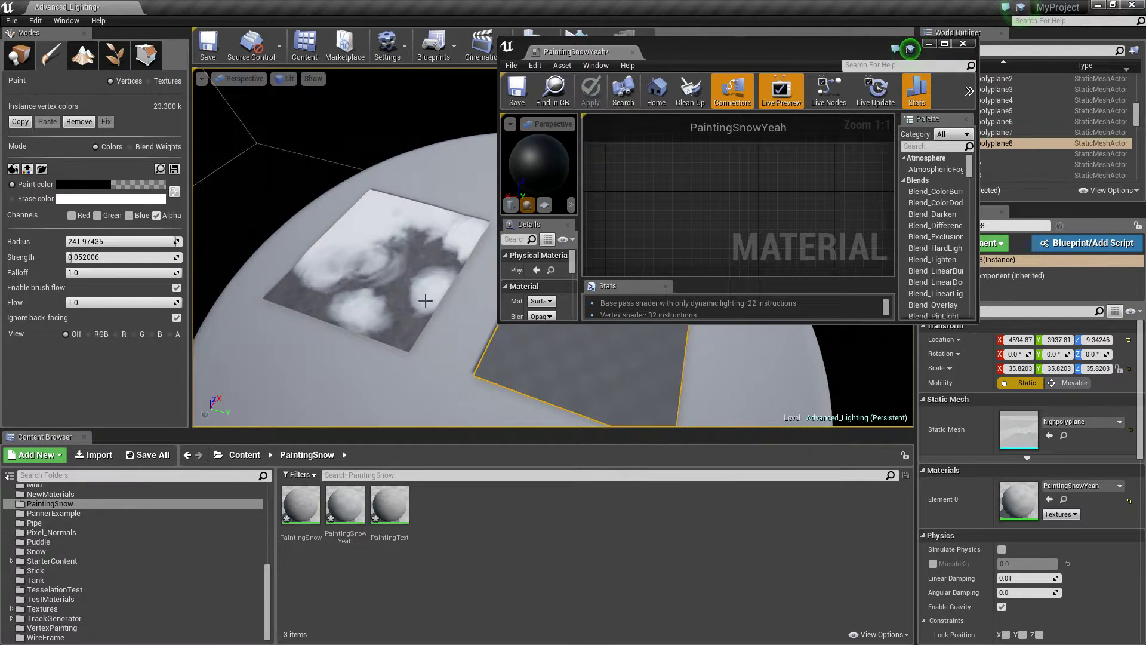
click(367, 281)
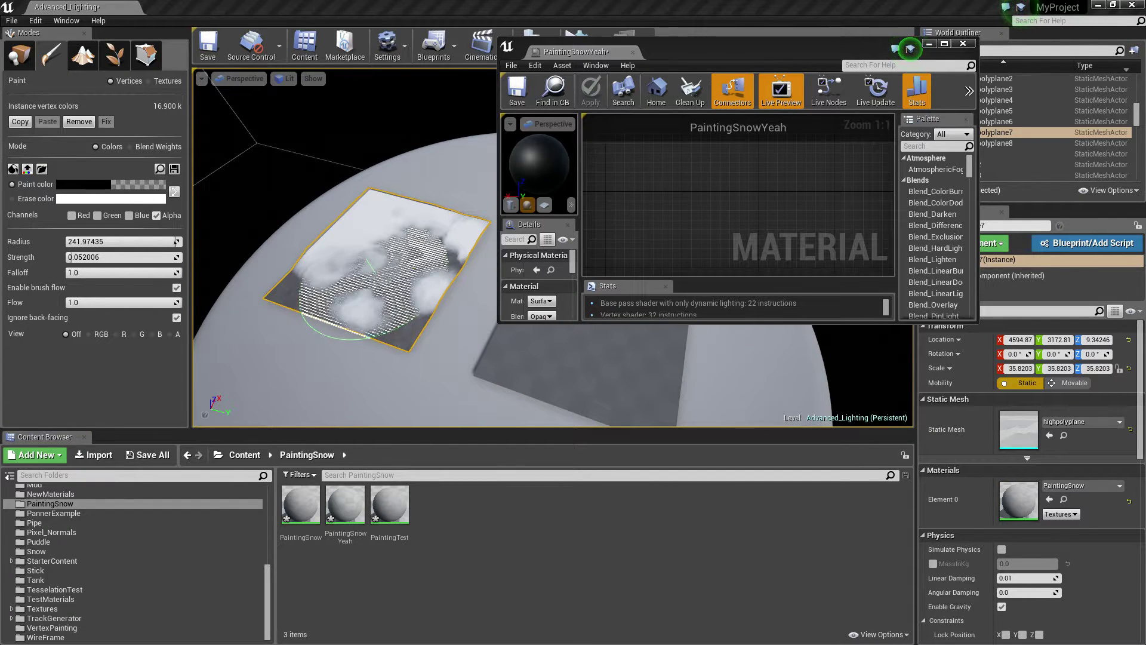
key(ctrl+b)
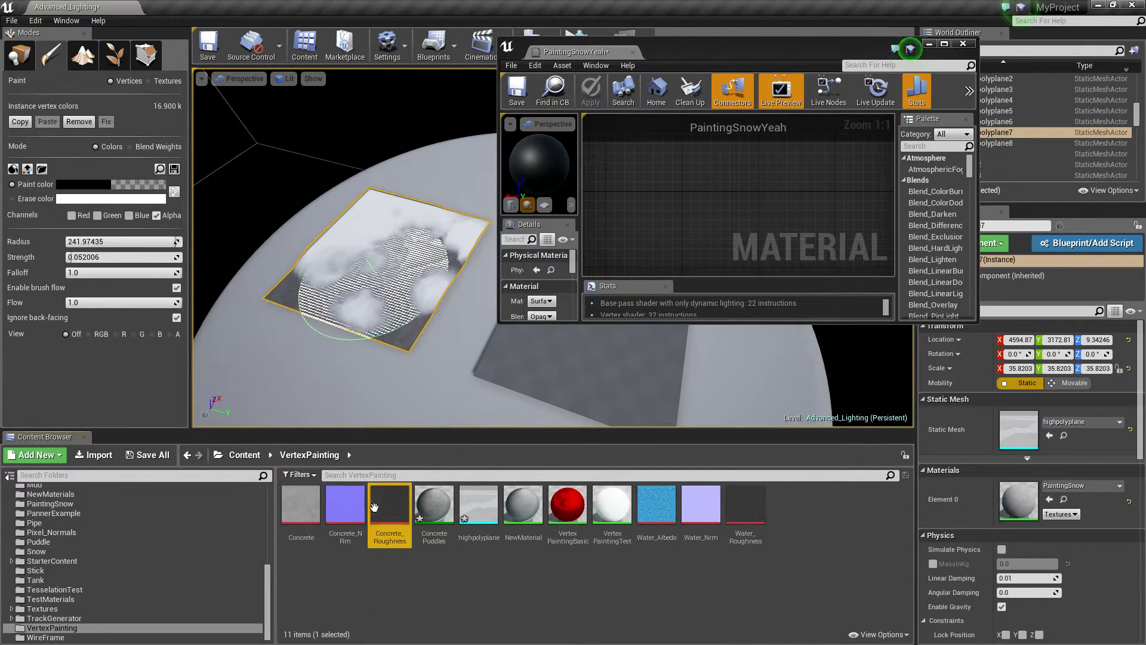
Add the Concrete, Concrete_NRm and Concrete_Roughness textures to the PaintingSnowYeah graph and enlarge the material editor to full screen
ctrl+click(359, 511)
ctrl+click(301, 507)
drag(343, 531, 705, 204)
drag(698, 52, 637, 0)
right_drag(386, 151, 466, 280)
click(460, 283)
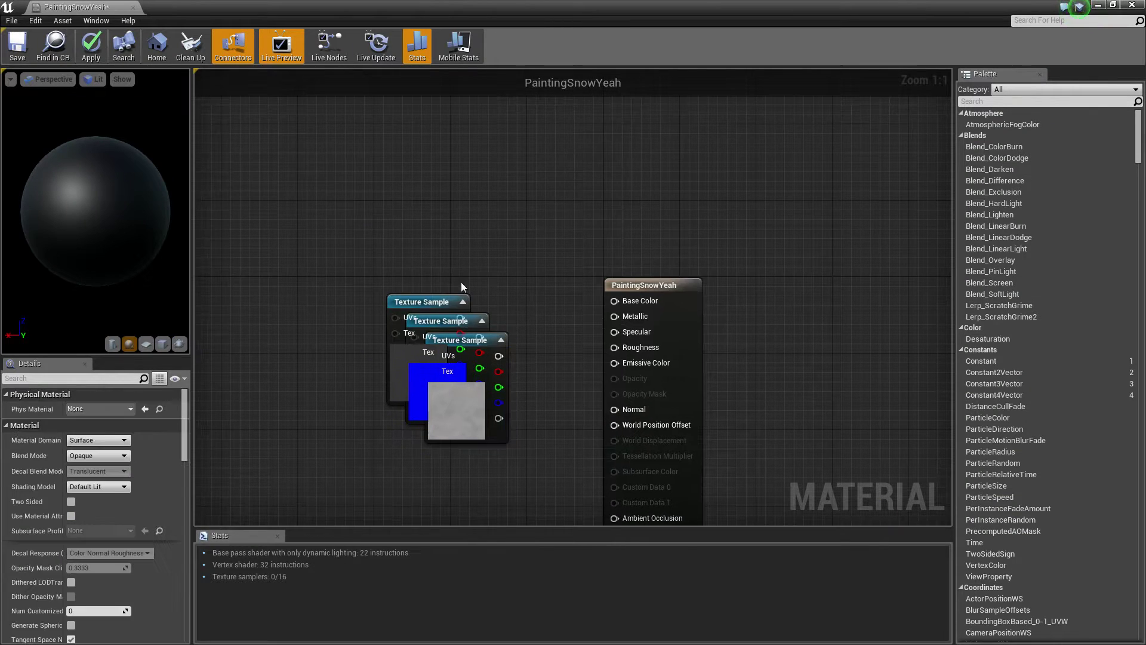
Spread the three texture samples into a column with Concrete uppermost, Concrete_Roughness in the middle and Concrete_NRm lowest
drag(437, 302, 388, 123)
drag(438, 324, 379, 299)
right_drag(468, 266, 512, 320)
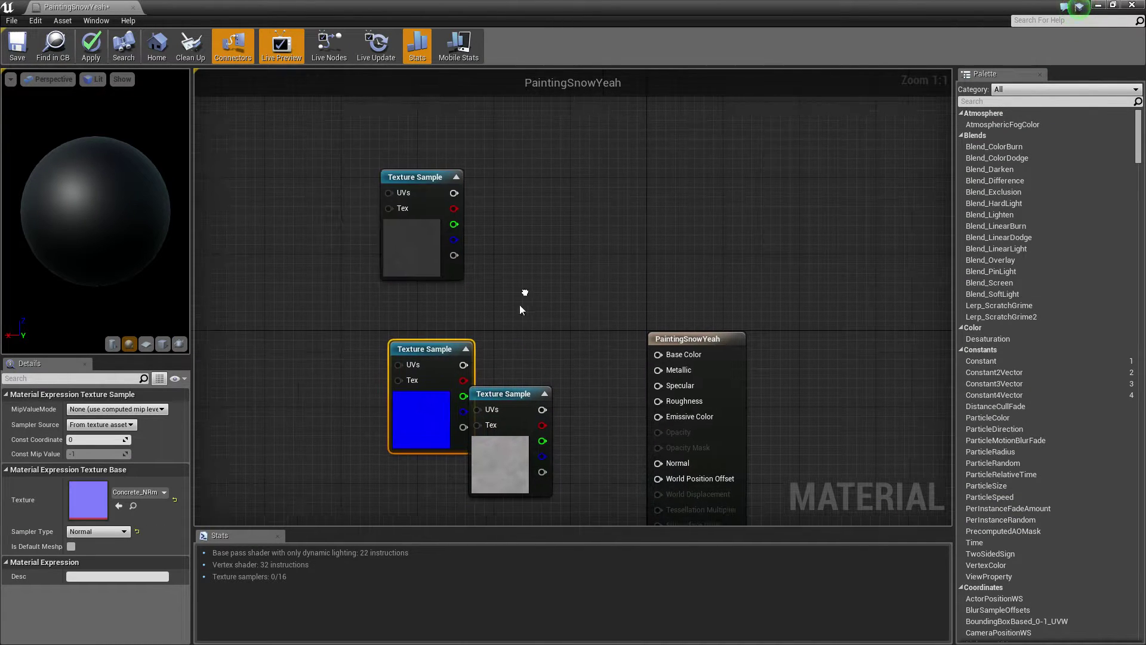
drag(517, 416, 353, 122)
drag(427, 269, 428, 315)
right_drag(435, 431, 453, 346)
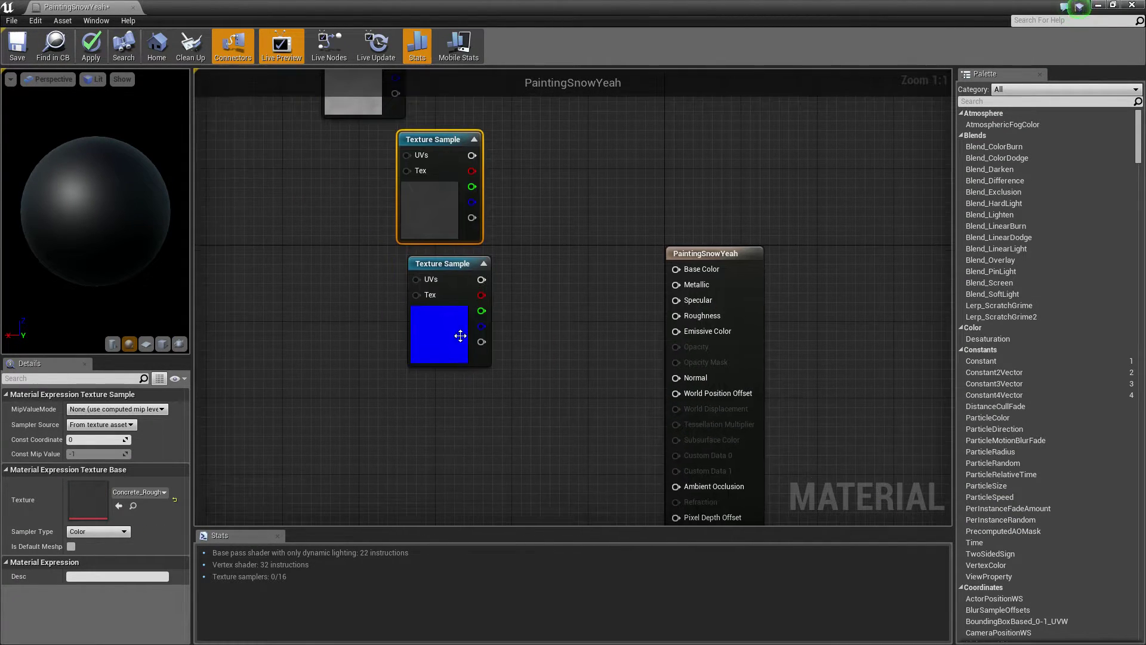
drag(450, 350, 475, 493)
right_drag(485, 241, 471, 357)
drag(345, 167, 517, 134)
click(503, 292)
right_drag(503, 296, 546, 163)
drag(459, 191, 337, 299)
right_drag(337, 298, 368, 235)
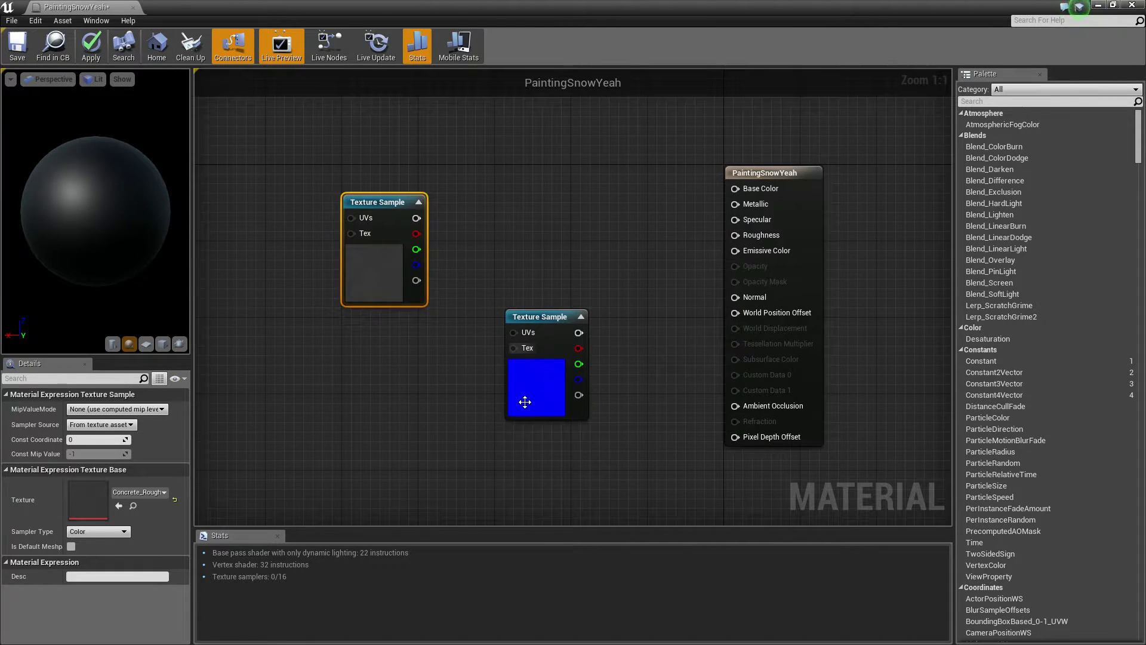
drag(526, 405, 344, 501)
right_drag(459, 503, 500, 279)
Add one Lerp node below the Concrete_NRm texture sample and another Lerp node beside it
click(497, 327)
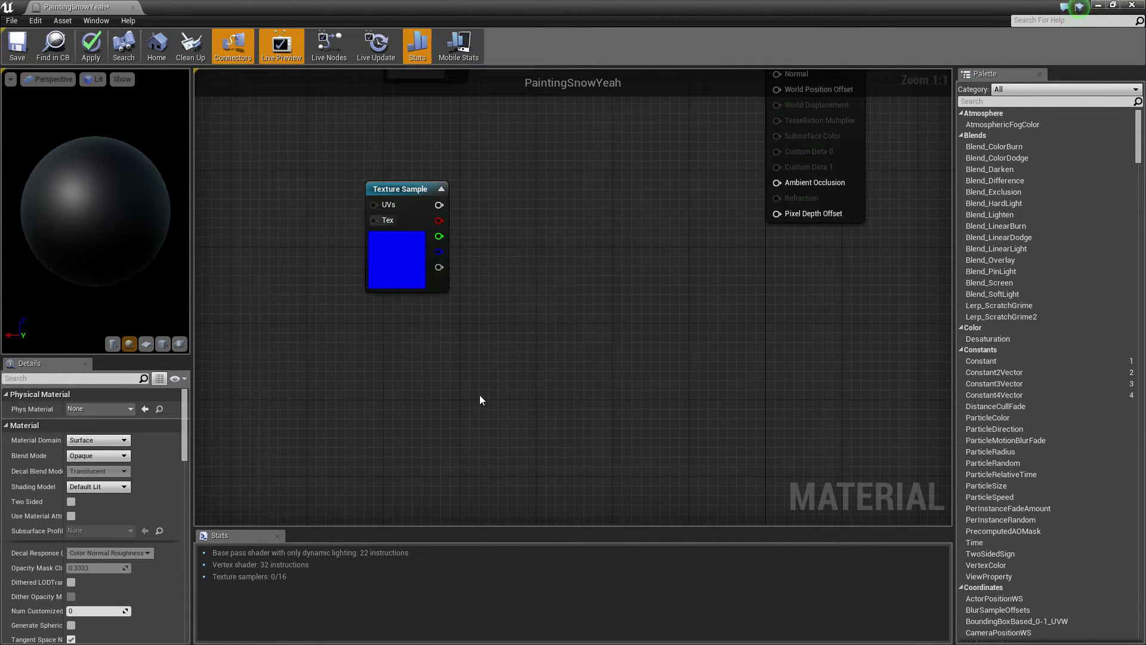
click(495, 427)
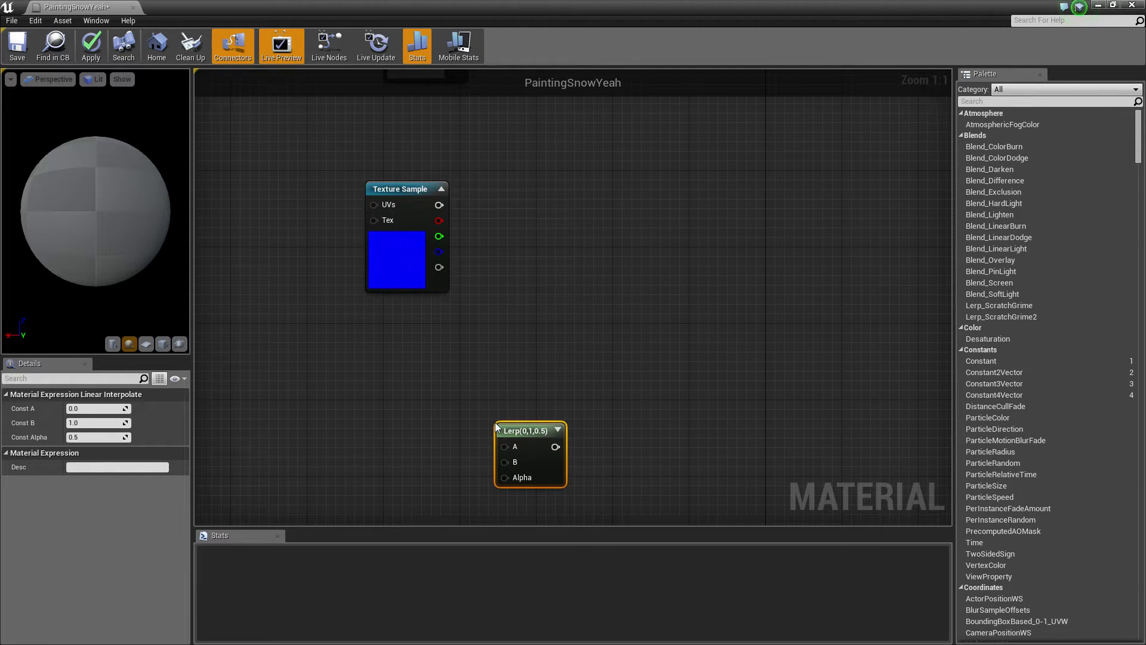
right_drag(586, 335, 570, 376)
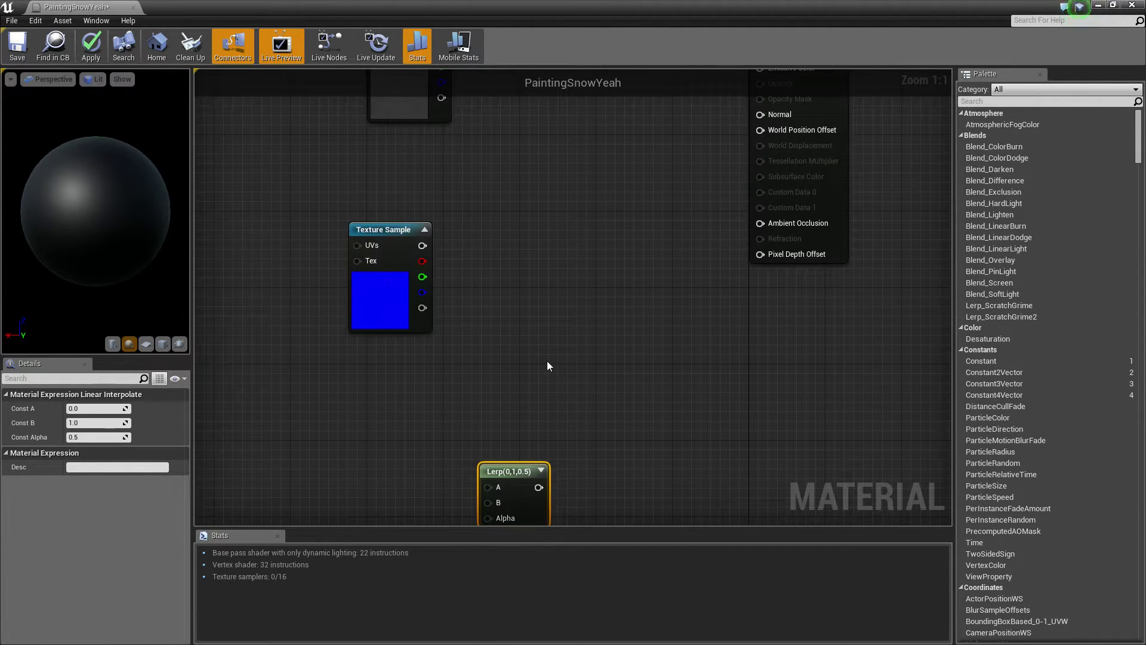
key(l)
click(528, 257)
Add a Lerp node beside each of the Concrete_Roughness and Concrete texture samples, and adjust the upper pair's placement
right_drag(561, 141, 547, 221)
click(554, 126)
right_drag(553, 127, 548, 252)
right_drag(548, 212, 552, 401)
key(l)
click(562, 213)
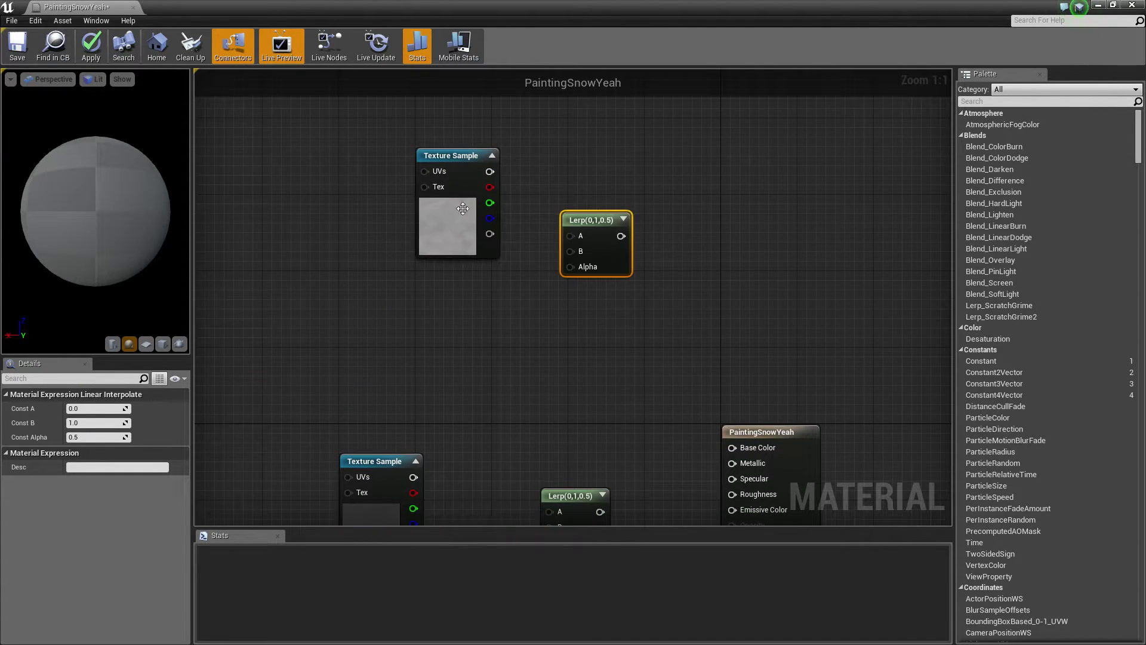
drag(449, 229, 333, 250)
drag(587, 223, 555, 204)
Connect the Concrete_Roughness, Concrete_NRm and Concrete texture outputs to the B inputs of their neighboring Lerp nodes
right_drag(531, 335, 528, 151)
scroll(527, 157, down, 1)
drag(426, 275, 553, 320)
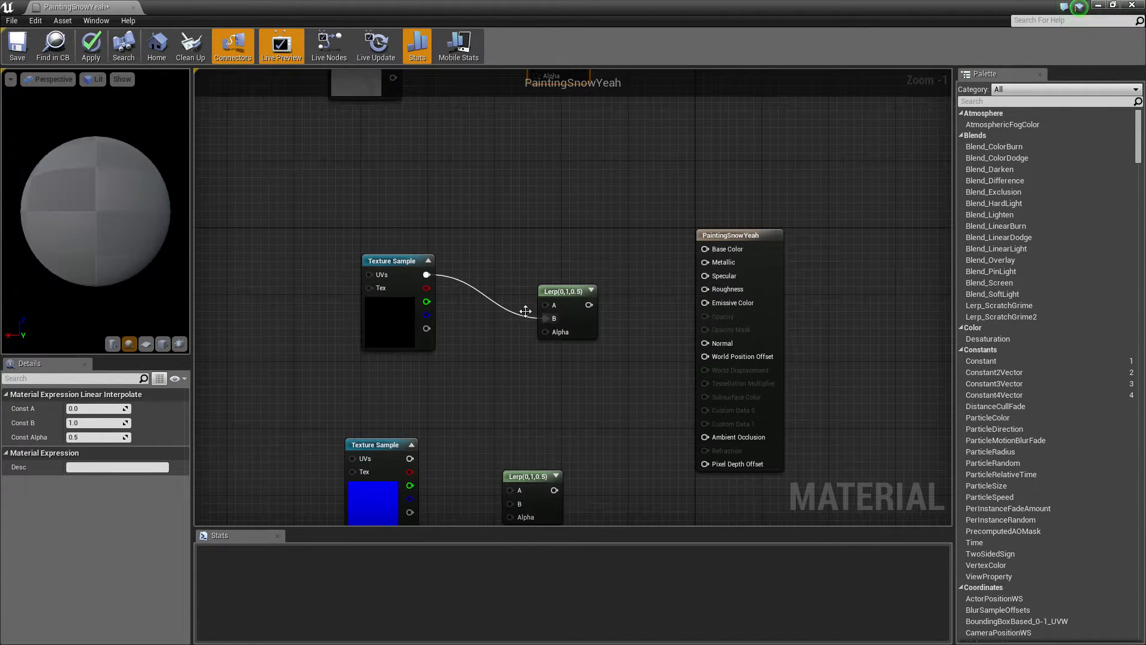
drag(374, 319, 359, 361)
right_drag(432, 446, 441, 375)
drag(419, 388, 524, 435)
drag(382, 444, 357, 471)
right_drag(442, 277, 393, 460)
drag(345, 162, 502, 177)
drag(326, 216, 327, 242)
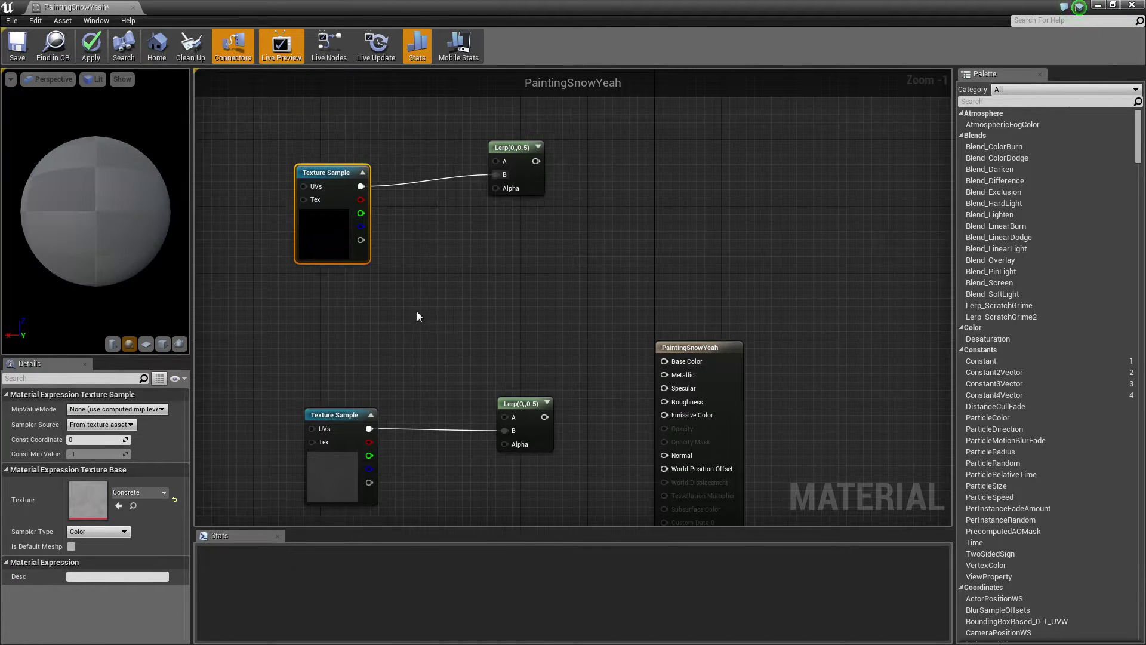
Add two Constant nodes below the normal texture and connect them to the A and B inputs of the lowest Lerp
right_drag(449, 500, 510, 184)
right_drag(454, 359, 510, 271)
key(1)
click(404, 310)
click(409, 402)
drag(426, 424, 543, 392)
drag(435, 421, 419, 386)
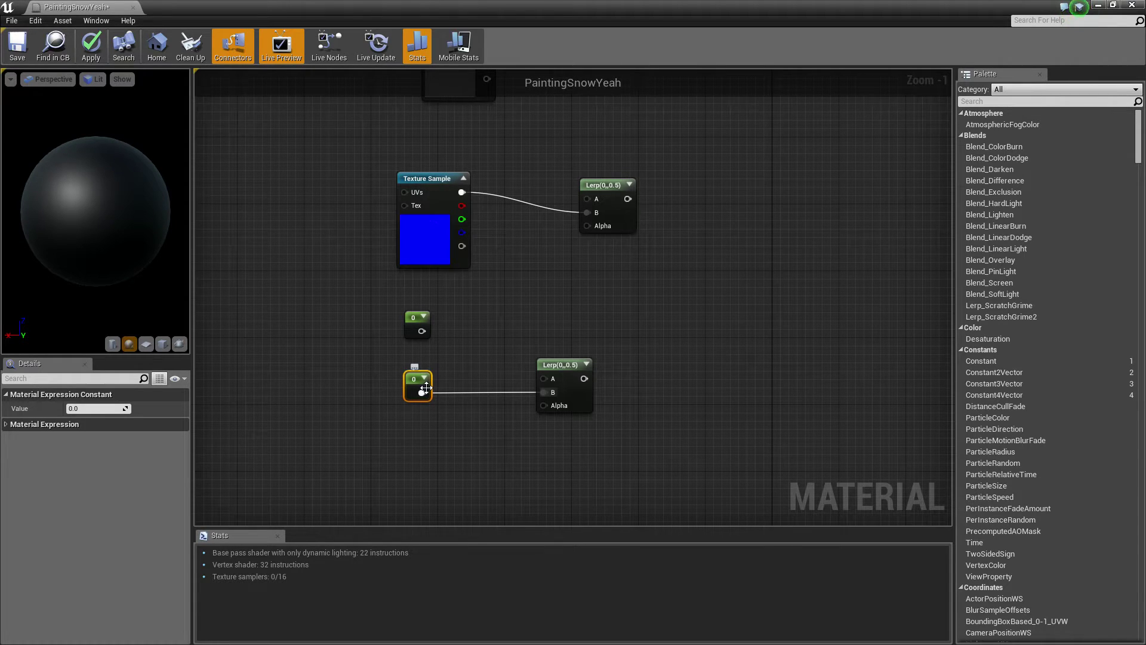
drag(421, 331, 543, 378)
Set the constant feeding the lowest Lerp's A input to 10
click(431, 333)
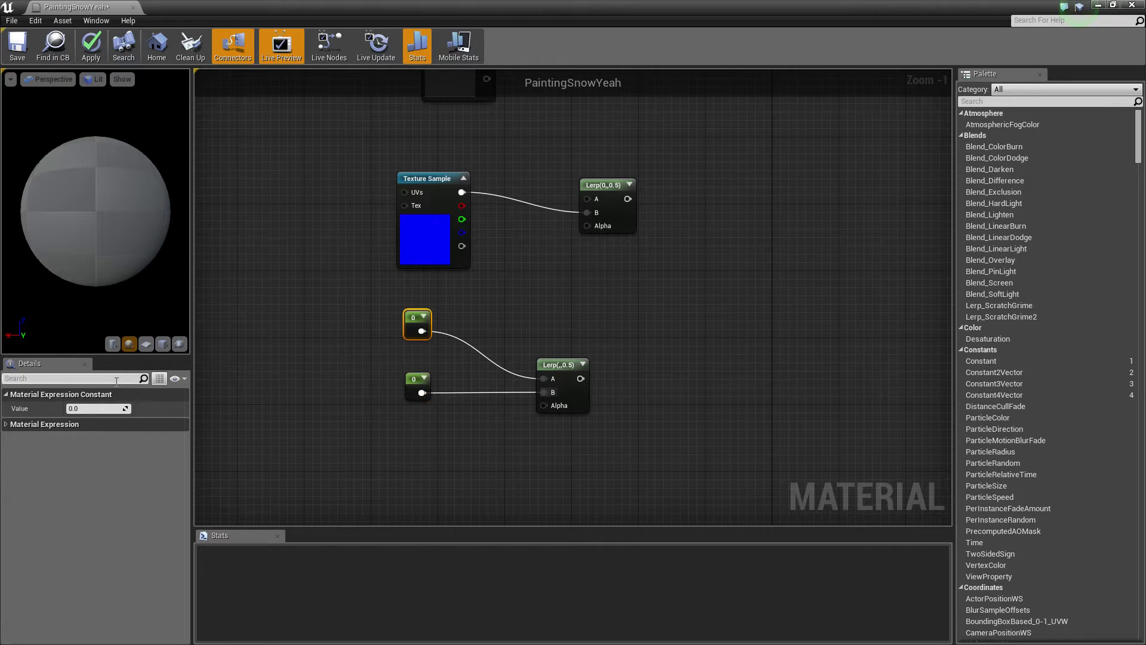
click(87, 410)
key(Return)
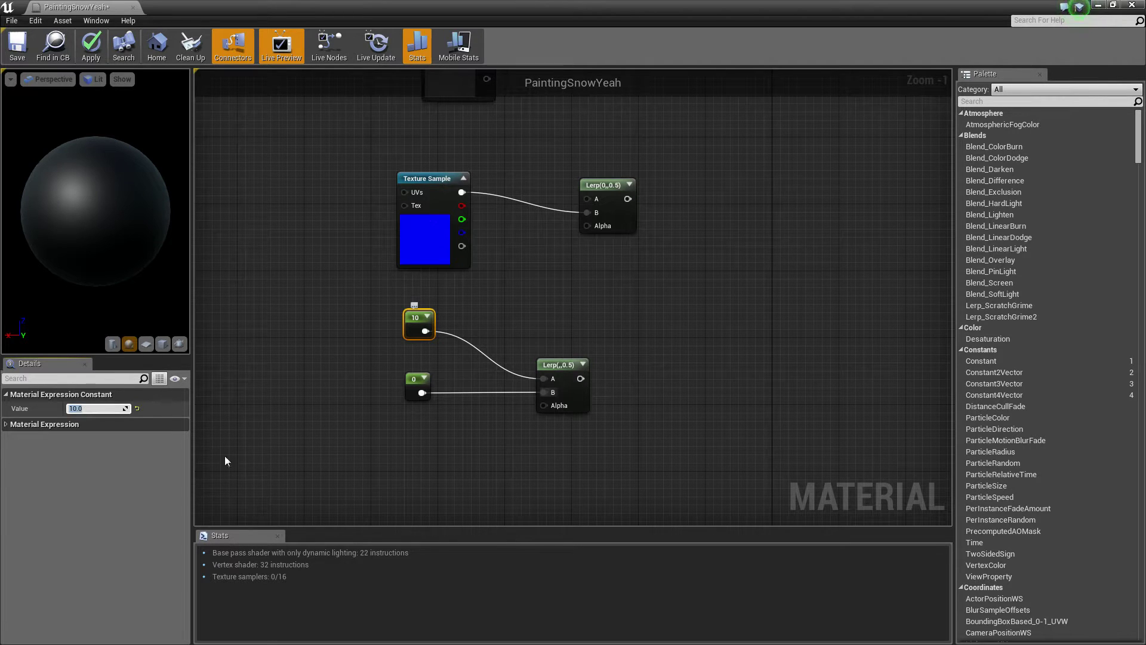
Search the node palette for "vertex" and place a Vertex Color node ahead of the texture samples
scroll(660, 463, down, 2)
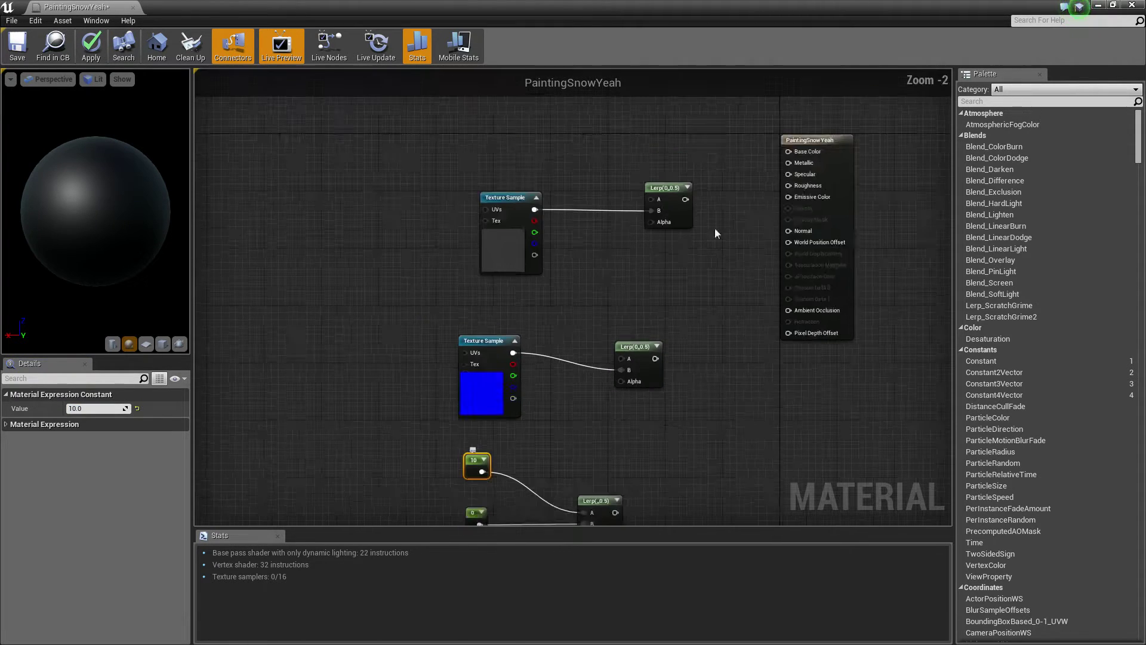
click(979, 101)
text(vertex)
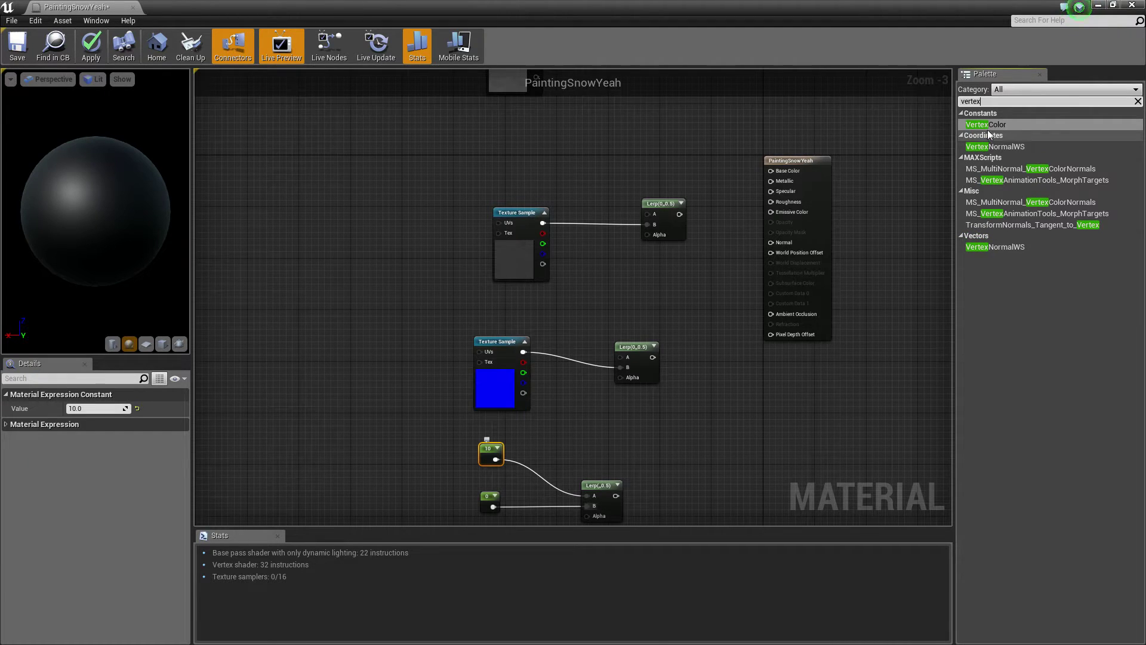
drag(985, 125, 224, 240)
right_drag(278, 248, 366, 254)
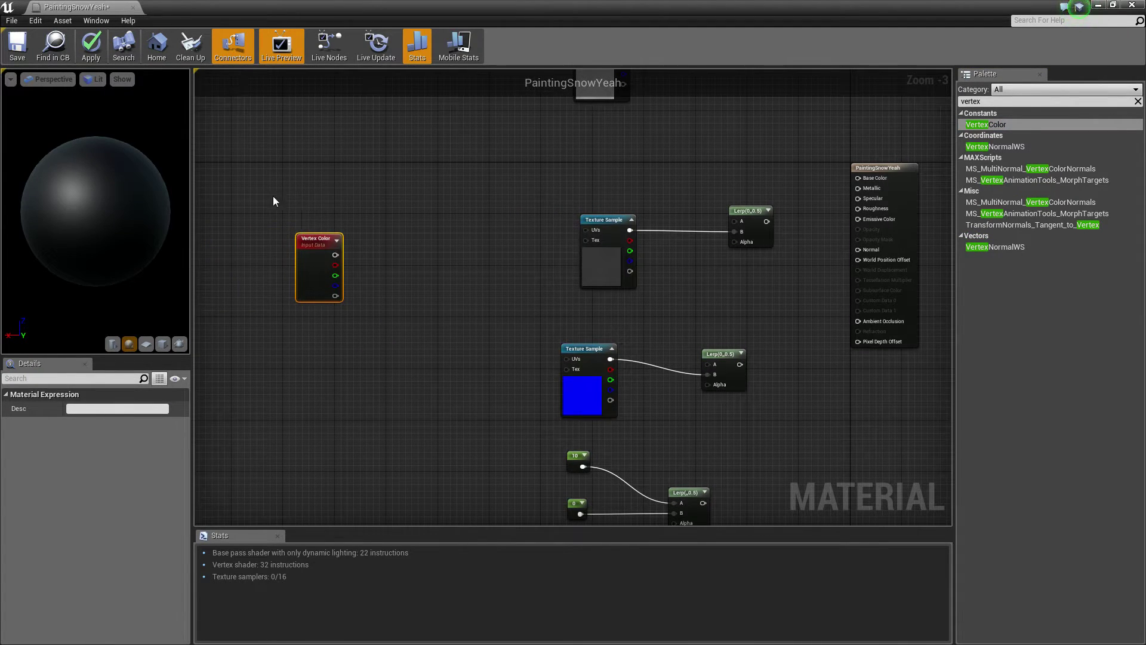
drag(282, 207, 415, 317)
Connect the Vertex Color alpha output to the Alpha input of all four Lerp nodes, and move the Concrete texture sample farther from its Lerp
drag(336, 296, 746, 250)
drag(335, 296, 706, 385)
right_drag(417, 321, 420, 279)
drag(332, 249, 685, 474)
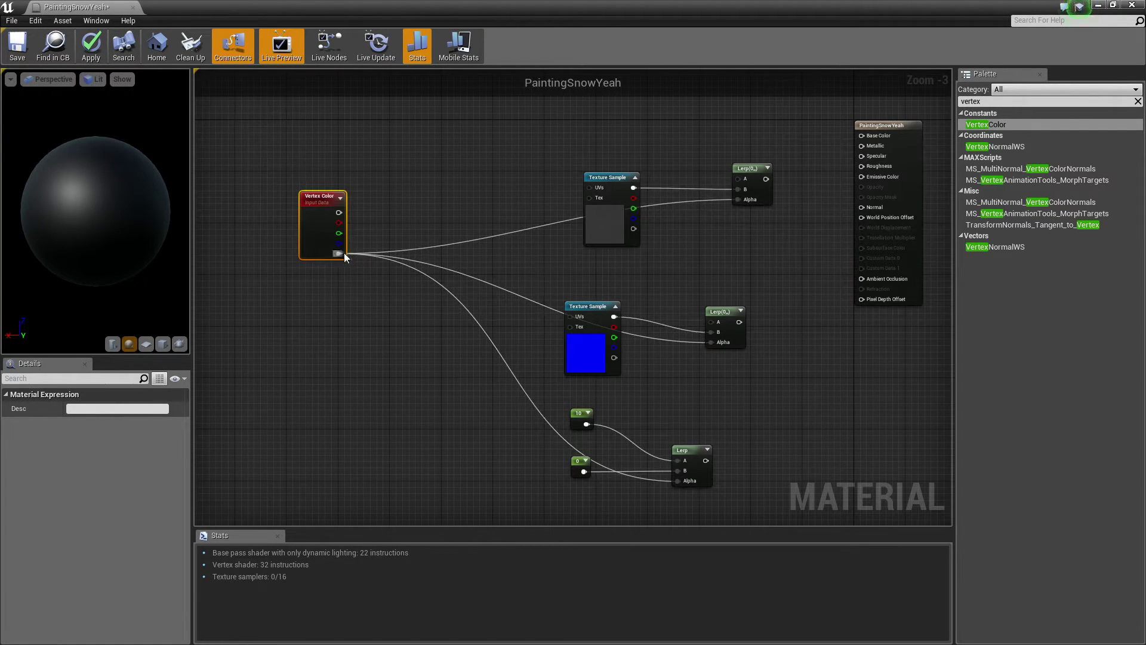
right_drag(345, 252, 302, 458)
drag(300, 452, 703, 201)
drag(555, 190, 348, 125)
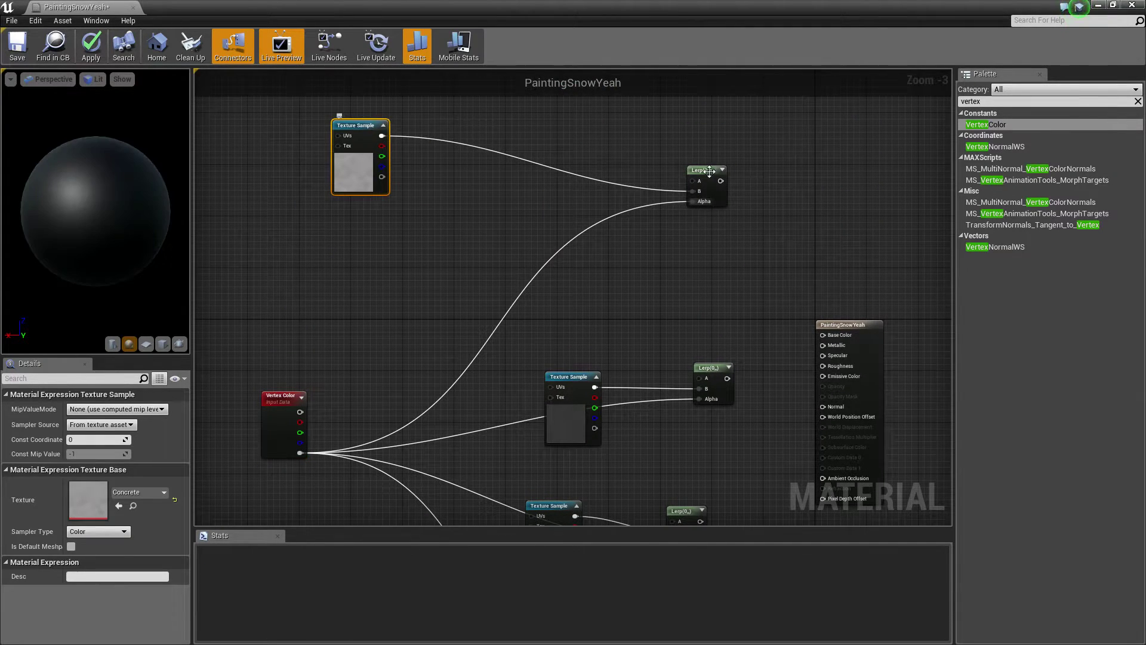
Reposition the top Lerp and paste the Subtract, 0.2 constant and Blend_Overlay nodes between it and the Concrete texture
drag(703, 170, 639, 203)
right_drag(647, 295, 643, 324)
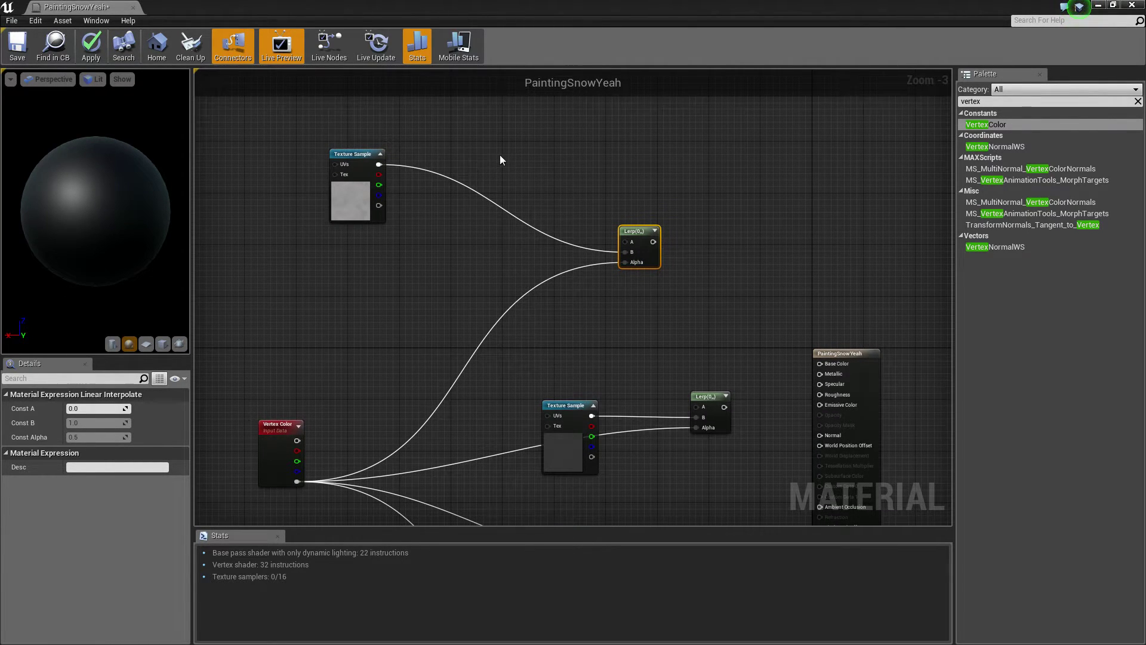
key(ctrl+v)
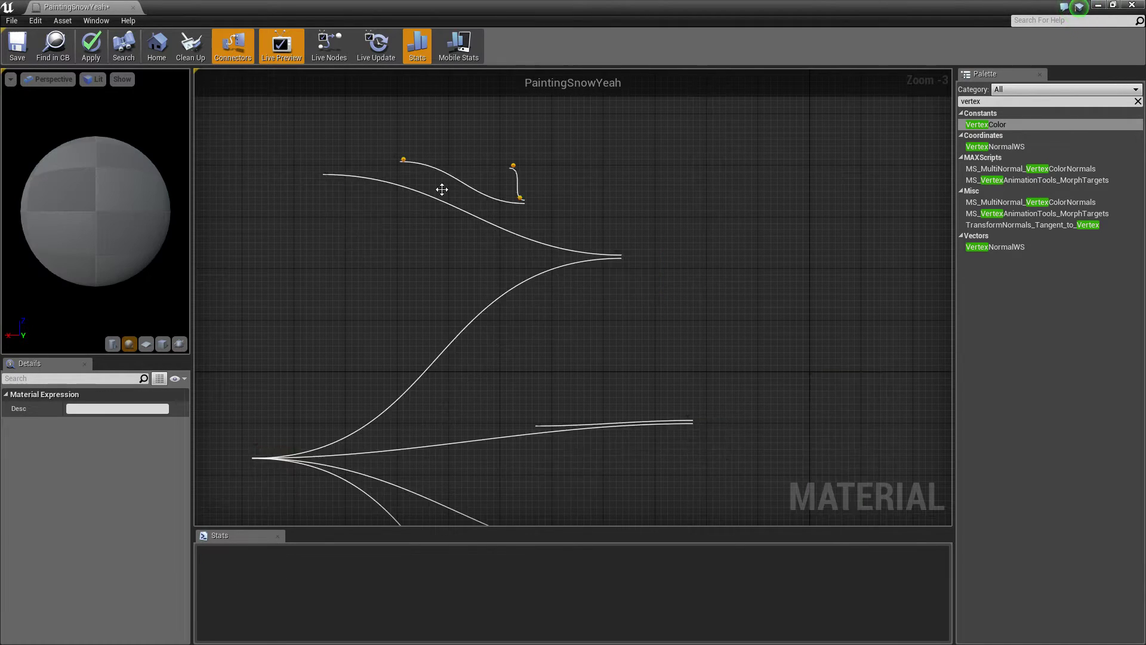
drag(449, 166, 461, 198)
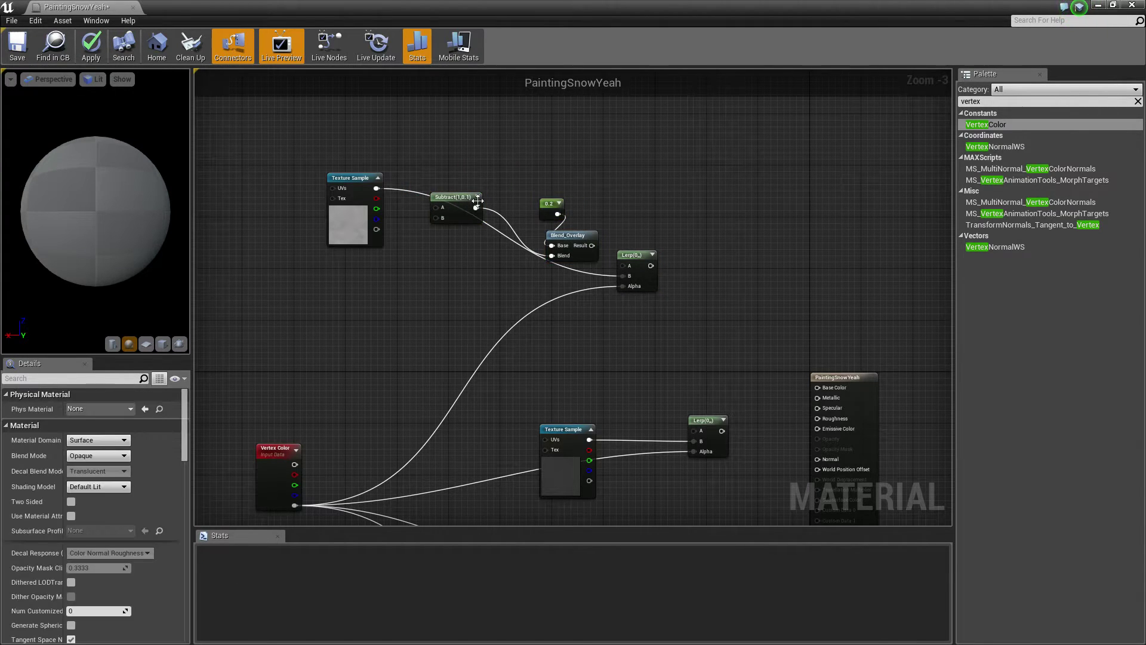
Connect the Blend_Overlay result to the top Lerp's A input and the Concrete texture to the Subtract node's A input
click(574, 241)
drag(592, 246, 625, 267)
drag(377, 188, 452, 212)
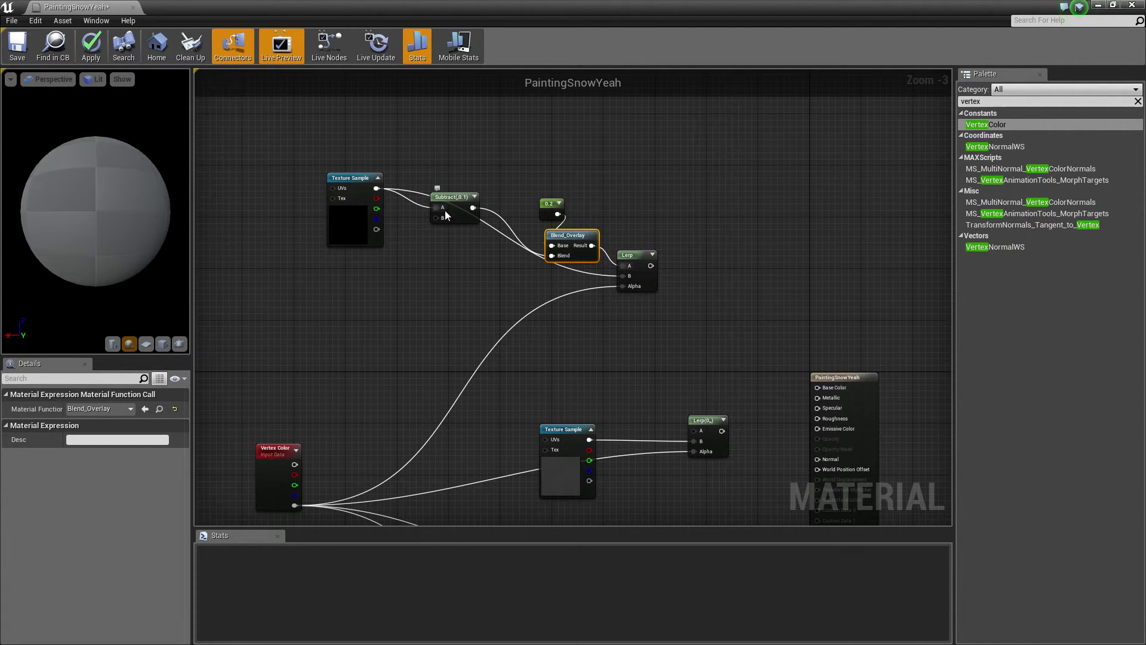
mouse_move(348, 179)
mouse_down()
mouse_move(323, 145)
mouse_move(346, 169)
mouse_up()
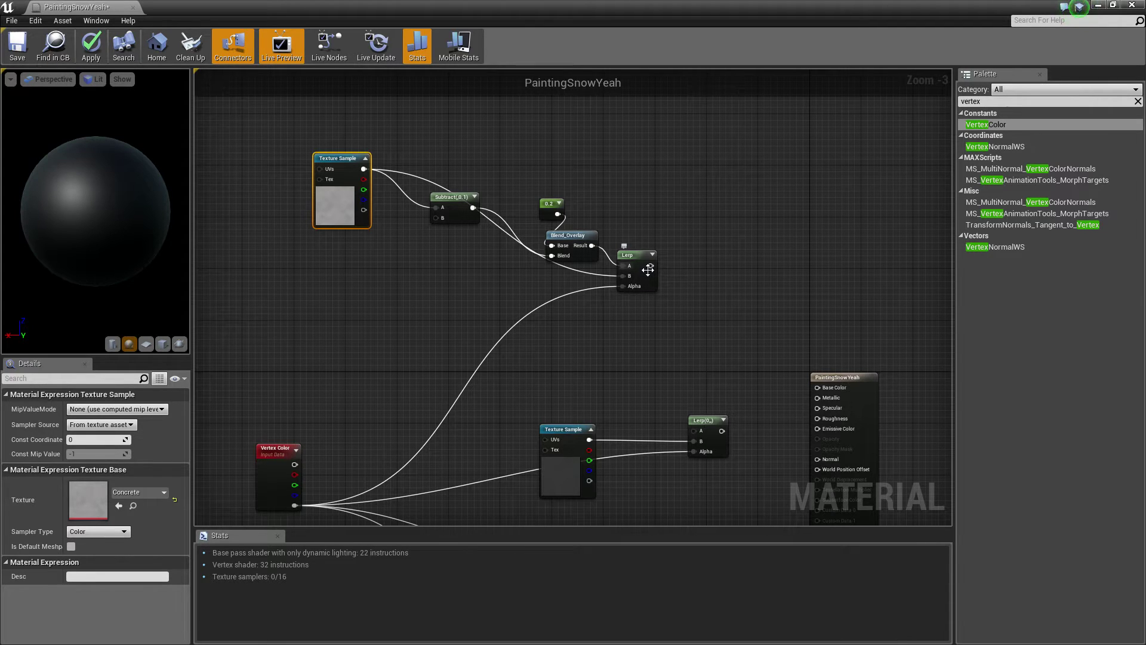
Disconnect the Concrete texture from the top Lerp's B input and space out the Lerp and Blend_Overlay nodes
right_drag(636, 300, 634, 265)
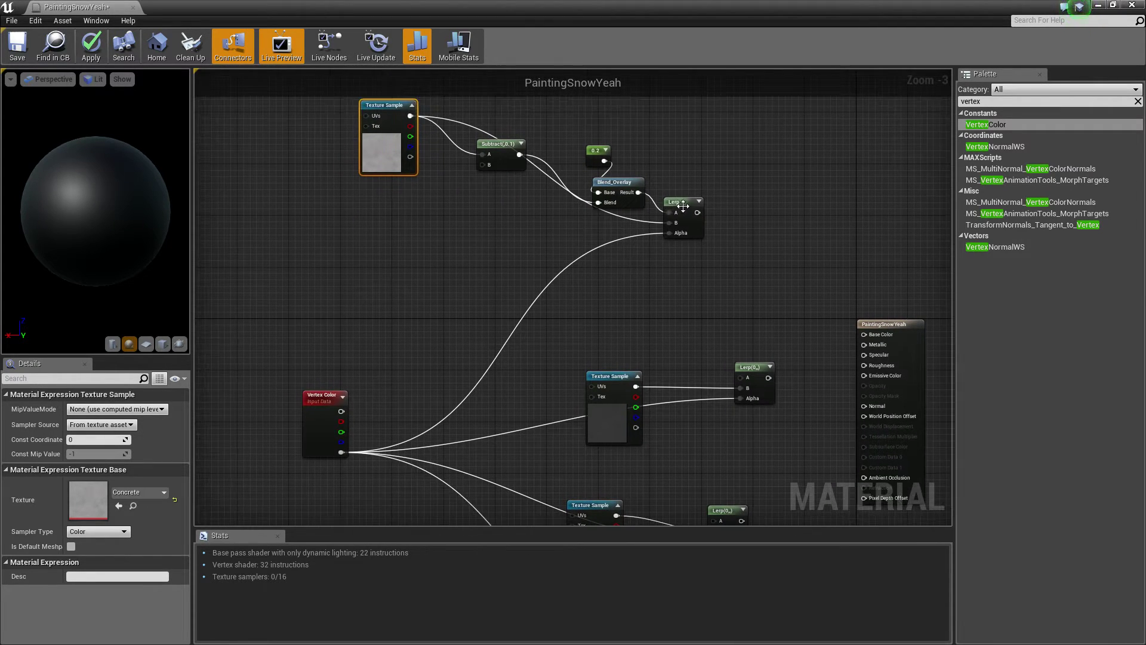
drag(683, 206, 690, 244)
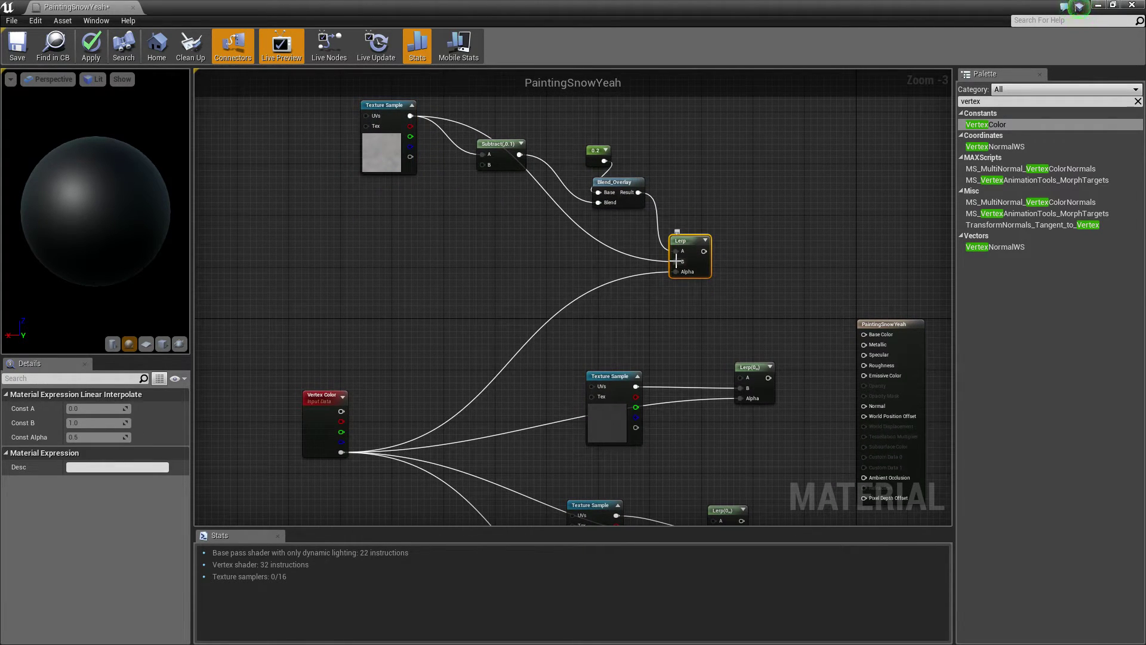
alt+click(676, 261)
drag(634, 184, 648, 184)
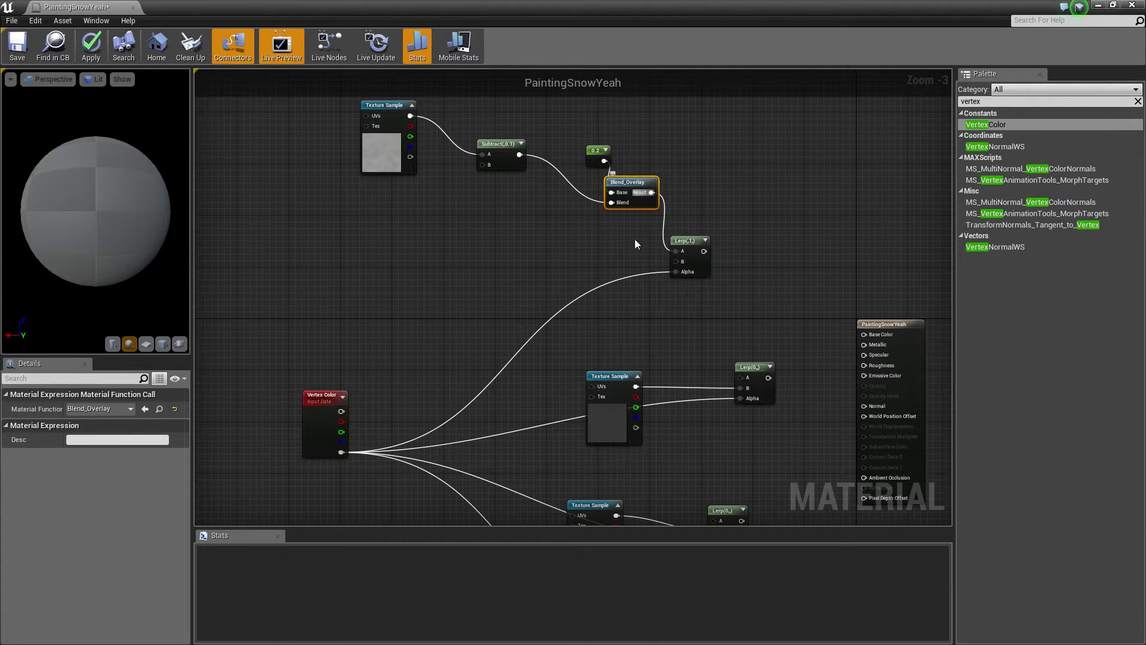
right_drag(638, 241, 628, 215)
click(542, 253)
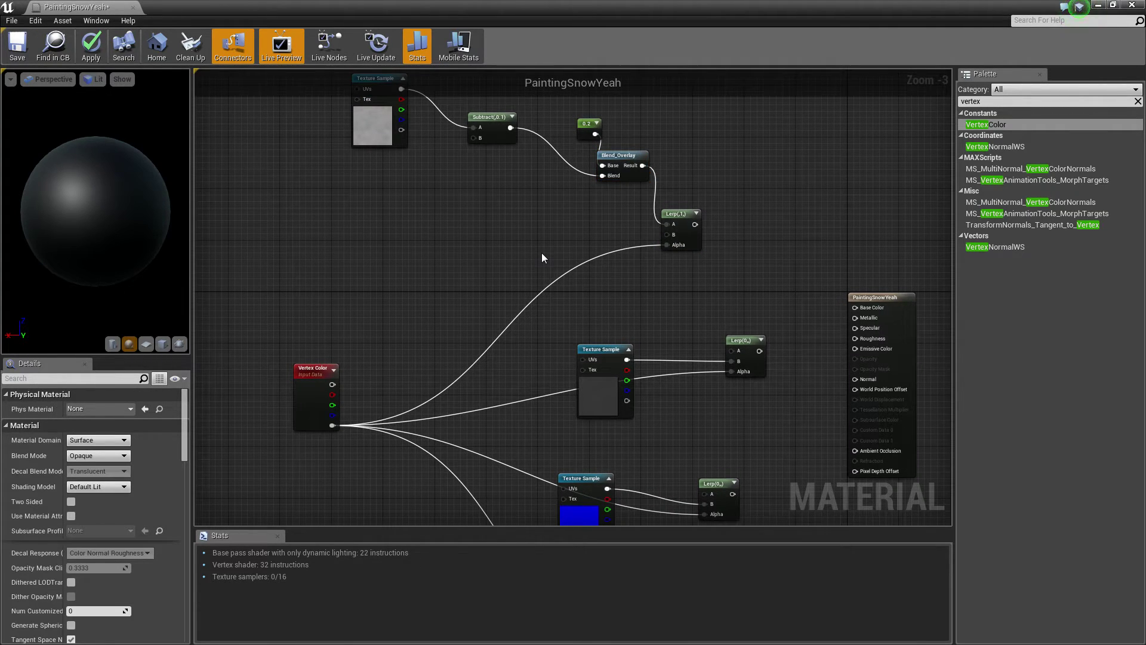
Add a pale blue-white Constant3Vector of 0.895, 0.915359, 1.0 and connect it to the top Lerp's B input
click(484, 220)
key(Delete)
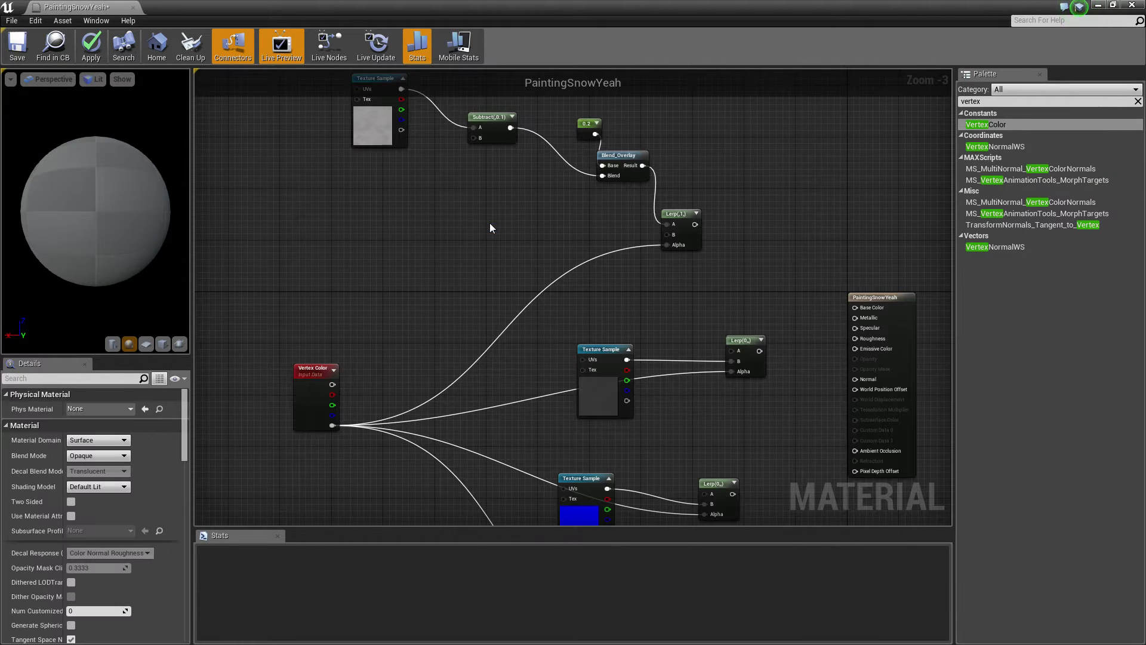
click(483, 220)
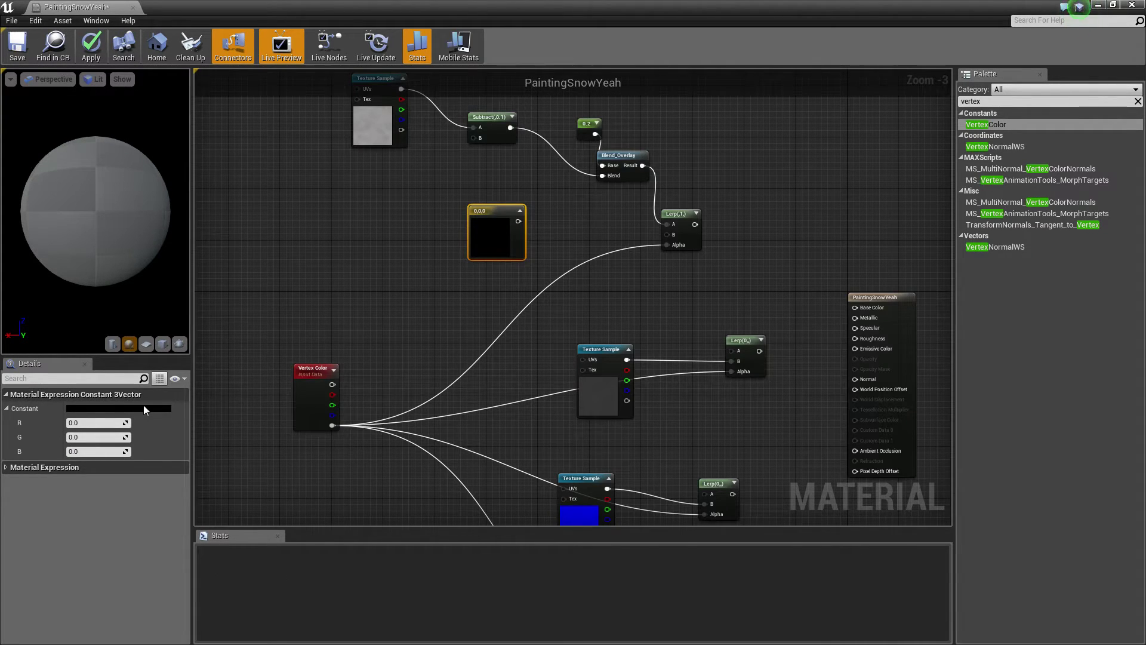
click(143, 407)
click(215, 422)
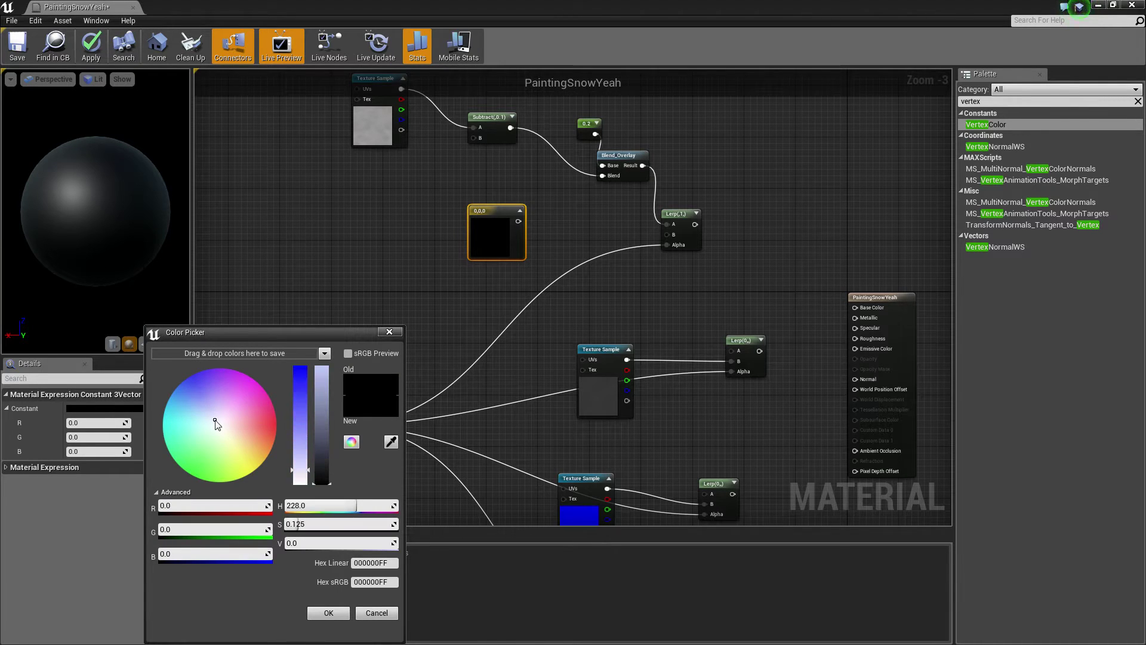
drag(325, 422, 323, 362)
drag(305, 476, 302, 473)
click(314, 610)
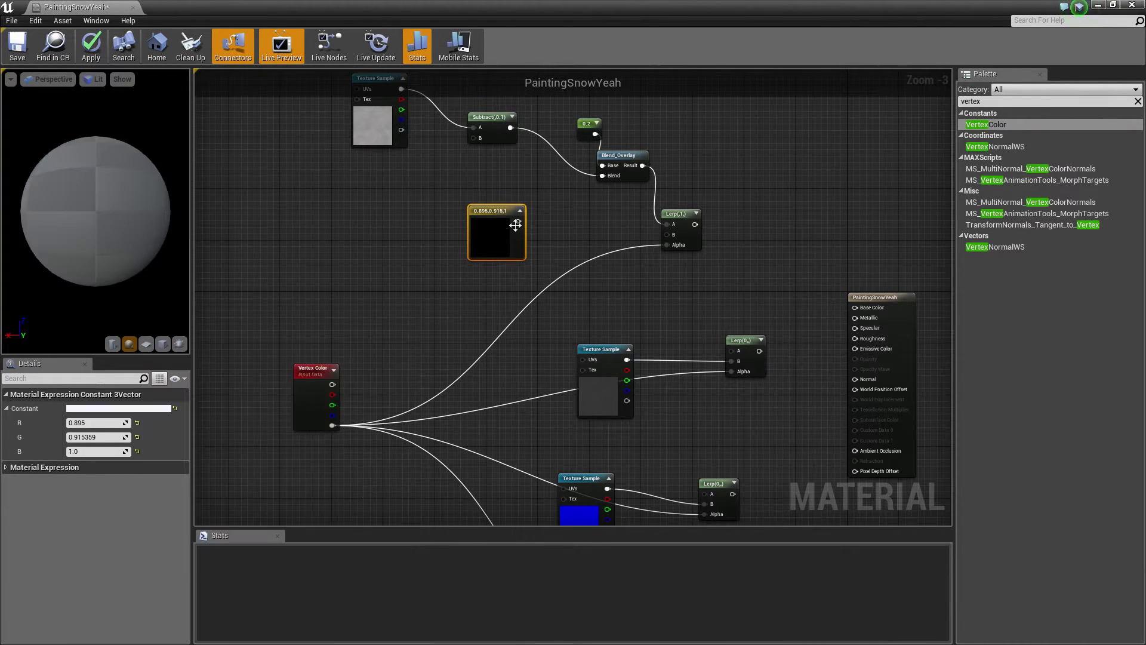
drag(517, 221, 668, 235)
mouse_move(489, 250)
mouse_down()
mouse_move(520, 246)
mouse_move(503, 244)
mouse_up()
Add a Constant of 0.8 above the roughness texture and connect it to the second Lerp's A input
right_drag(653, 349, 601, 295)
drag(546, 356, 651, 358)
click(519, 319)
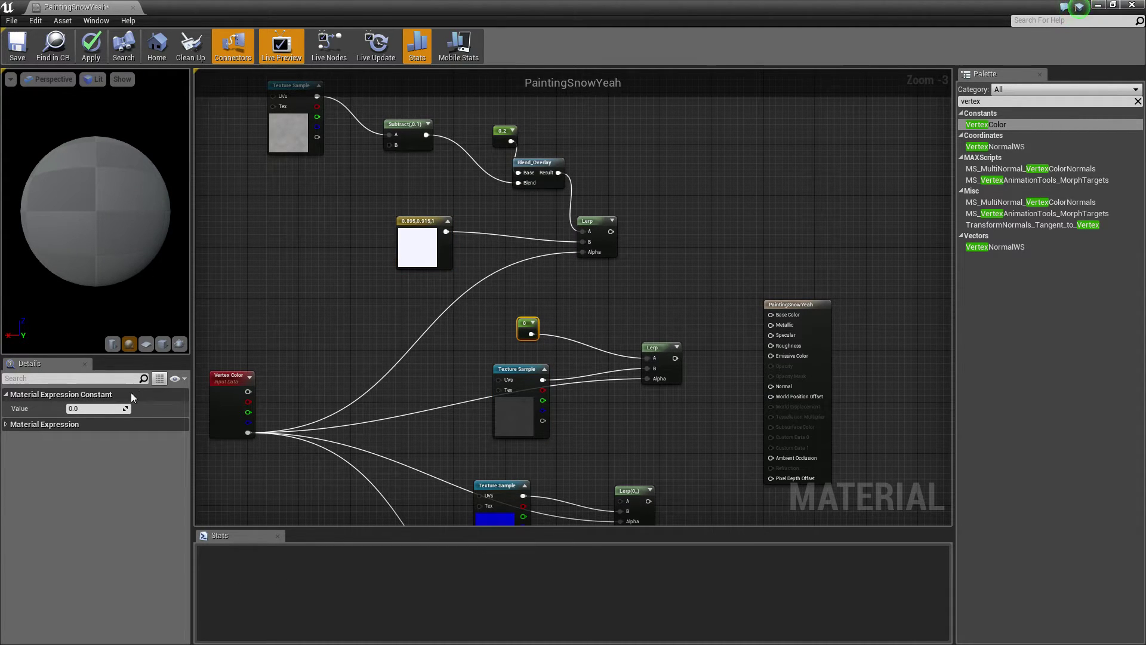
click(98, 408)
text(.8)
key(Return)
Paste the Concrete Dampness parameter with its Blend_Overlay and route the roughness texture through the overlay into the second Lerp's B input
drag(517, 400, 393, 368)
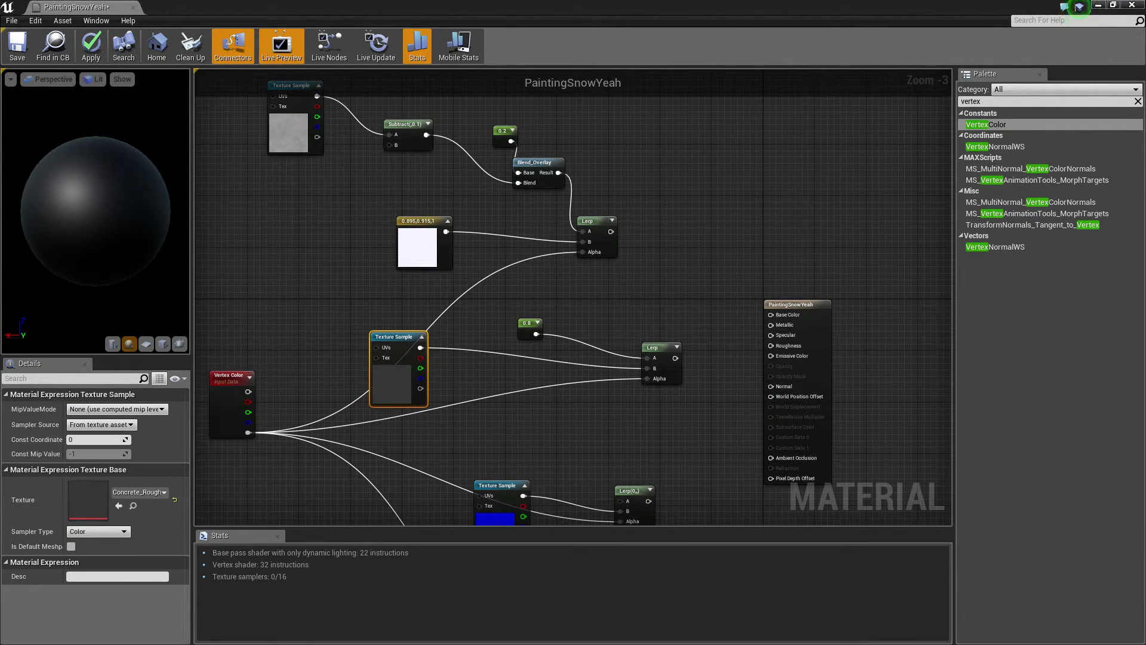
click(518, 414)
scroll(519, 412, up, 2)
right_drag(364, 378, 333, 421)
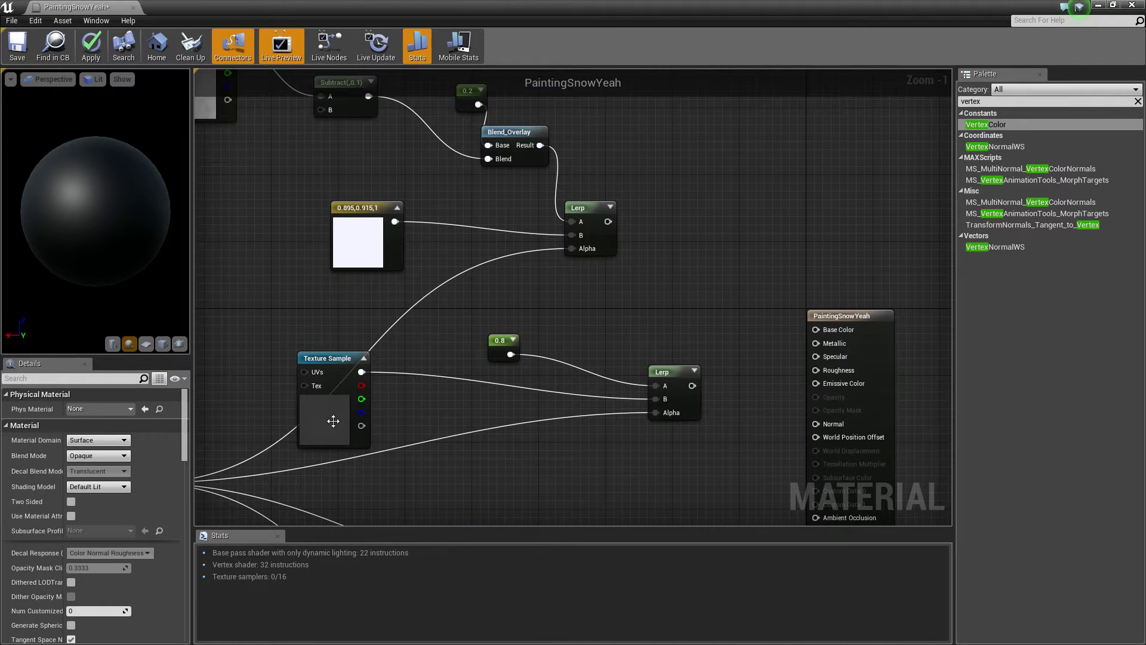
scroll(433, 420, up, 1)
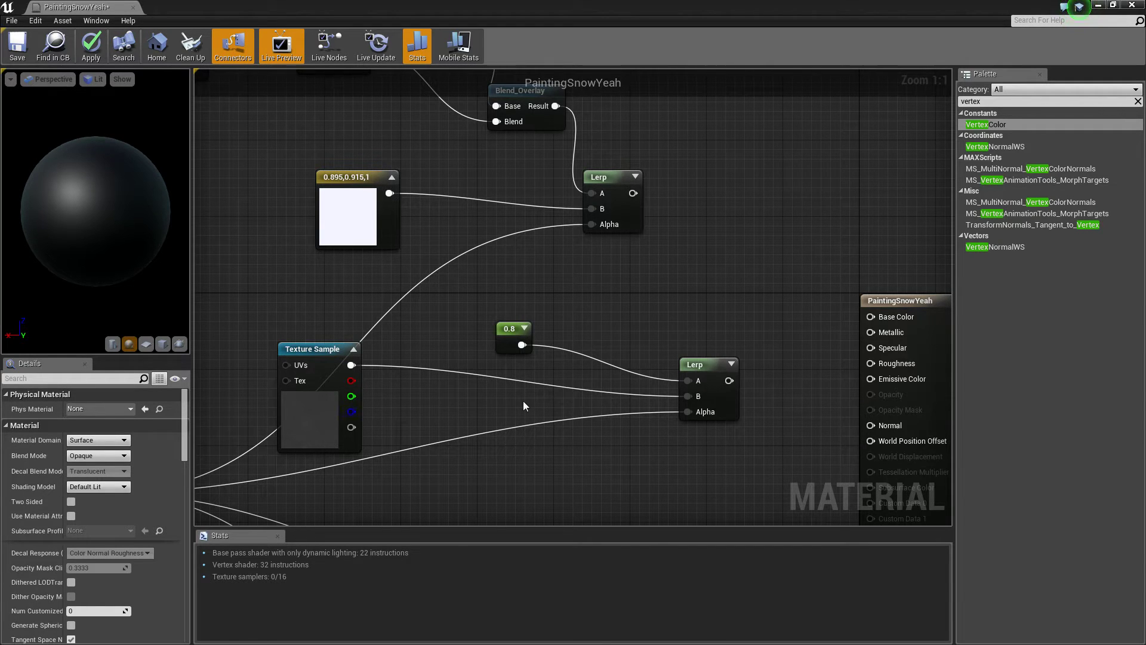
key(ctrl+v)
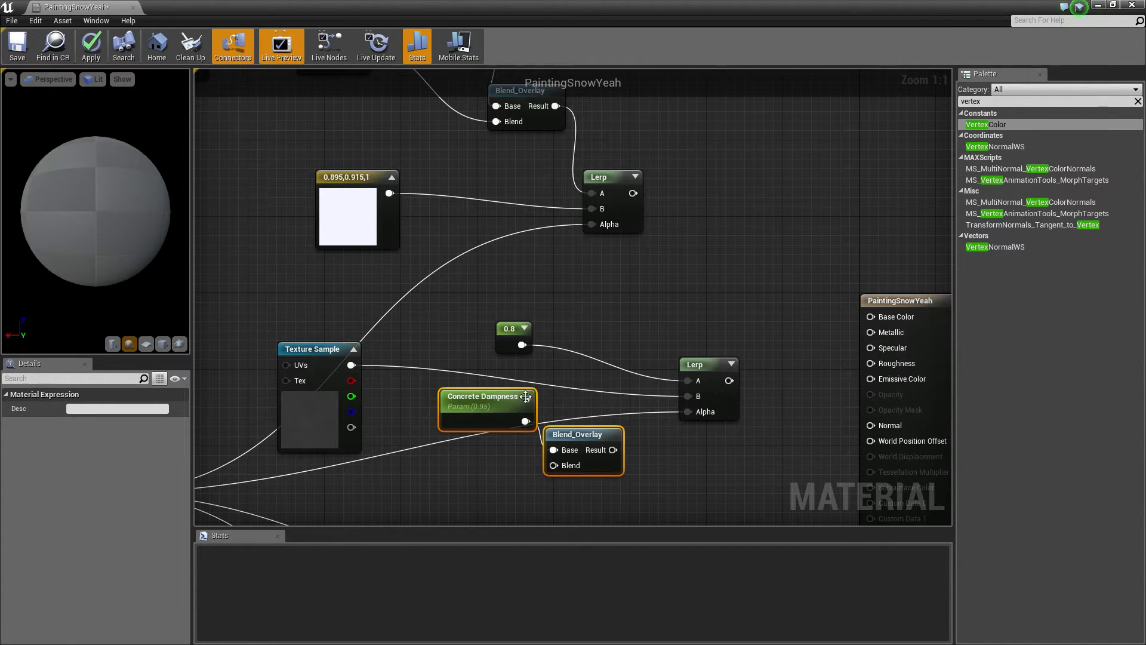
drag(488, 396, 449, 387)
drag(351, 365, 689, 401)
mouse_move(619, 419)
mouse_down()
mouse_move(590, 396)
mouse_move(620, 400)
mouse_up()
Connect the top Lerp to the material's Base Color and the second Lerp to Roughness
right_drag(794, 307, 764, 327)
drag(605, 214, 860, 339)
right_drag(749, 399, 693, 364)
drag(645, 365, 786, 349)
Move the normal texture down, add a Constant3Vector above it, and set the vector's B value to 1
right_drag(552, 434, 587, 314)
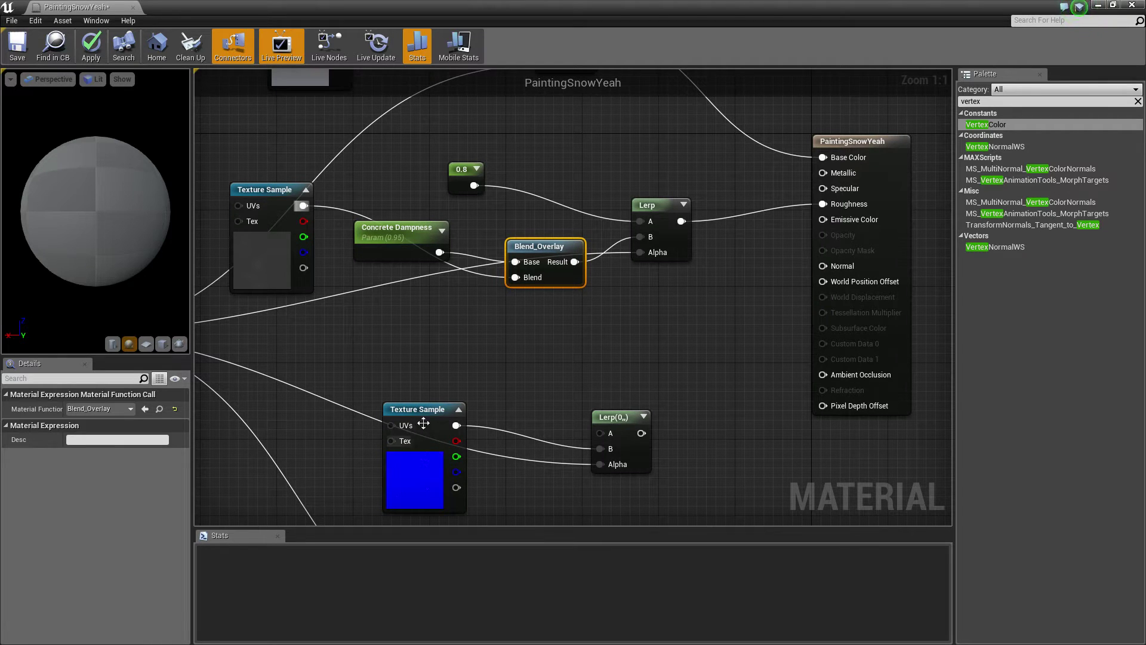
drag(426, 437, 427, 490)
click(447, 378)
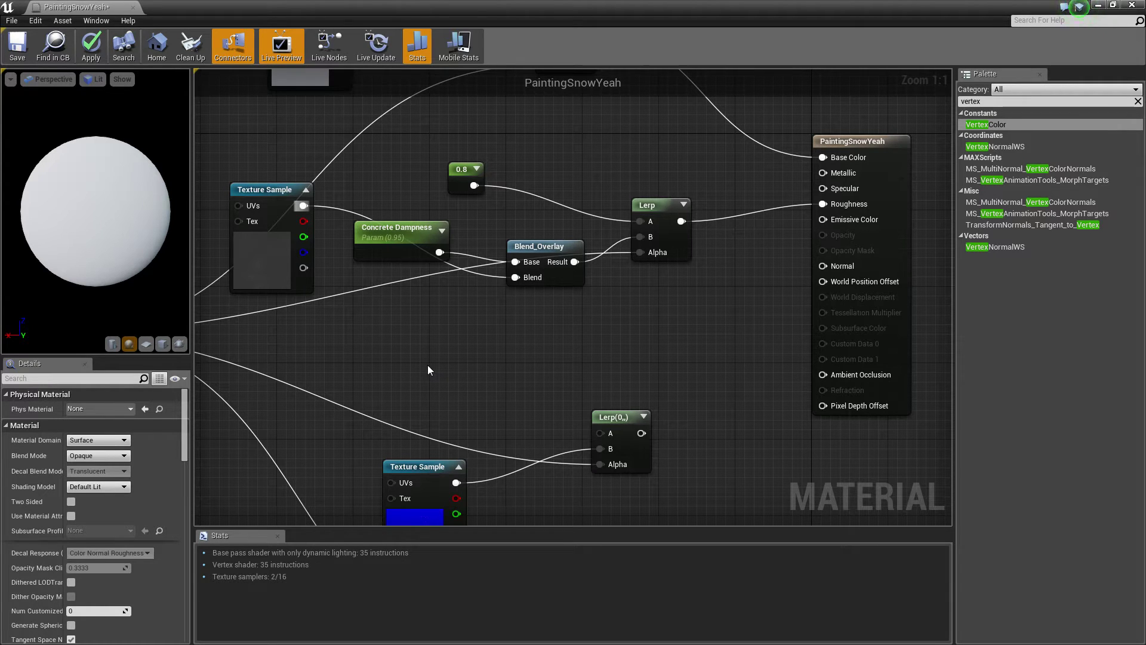
click(428, 371)
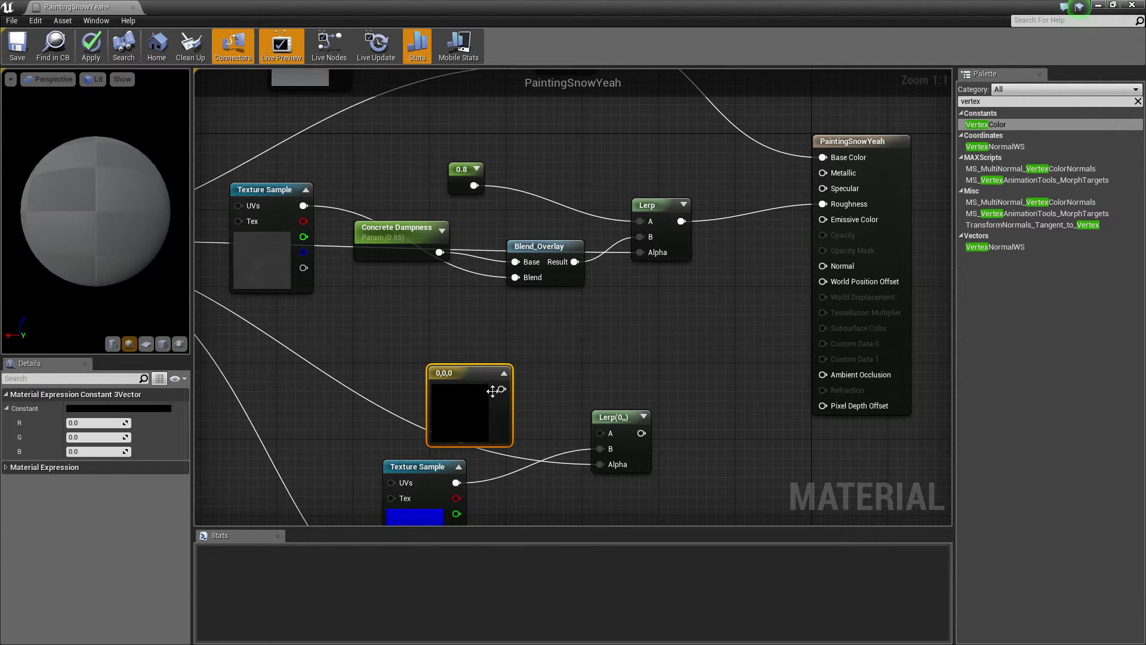
click(101, 451)
text(1)
key(Return)
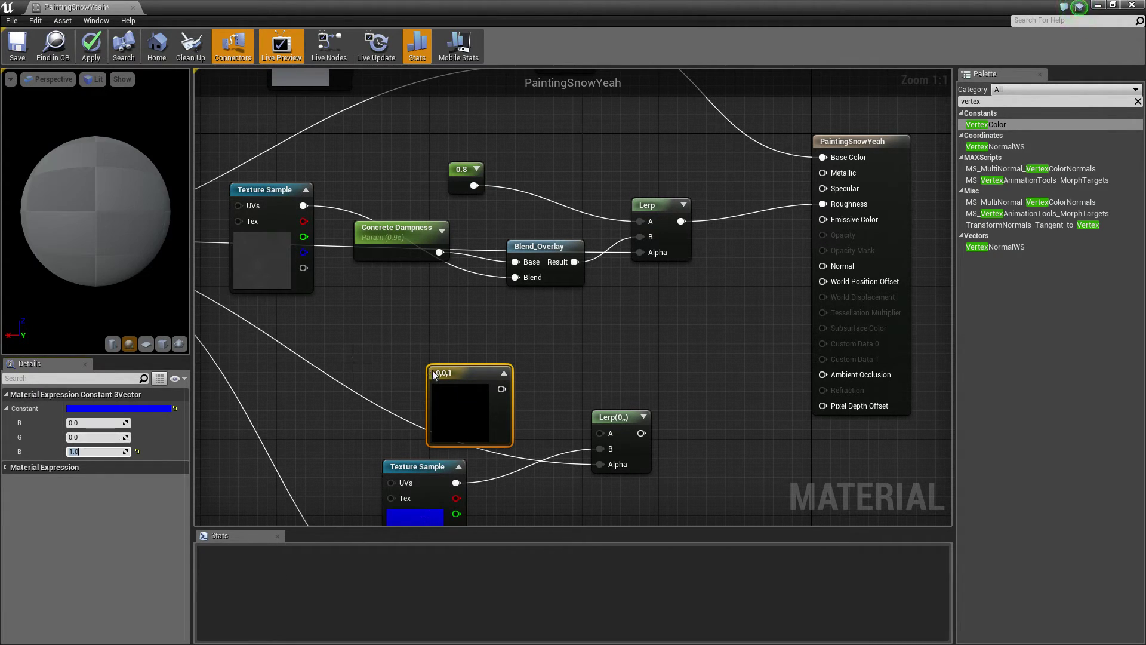
Connect the blue 0,0,1 vector to the third Lerp's A input and that Lerp's output to the material's Normal
drag(501, 389, 599, 433)
drag(435, 401, 361, 381)
right_drag(632, 438, 603, 451)
drag(611, 445, 798, 276)
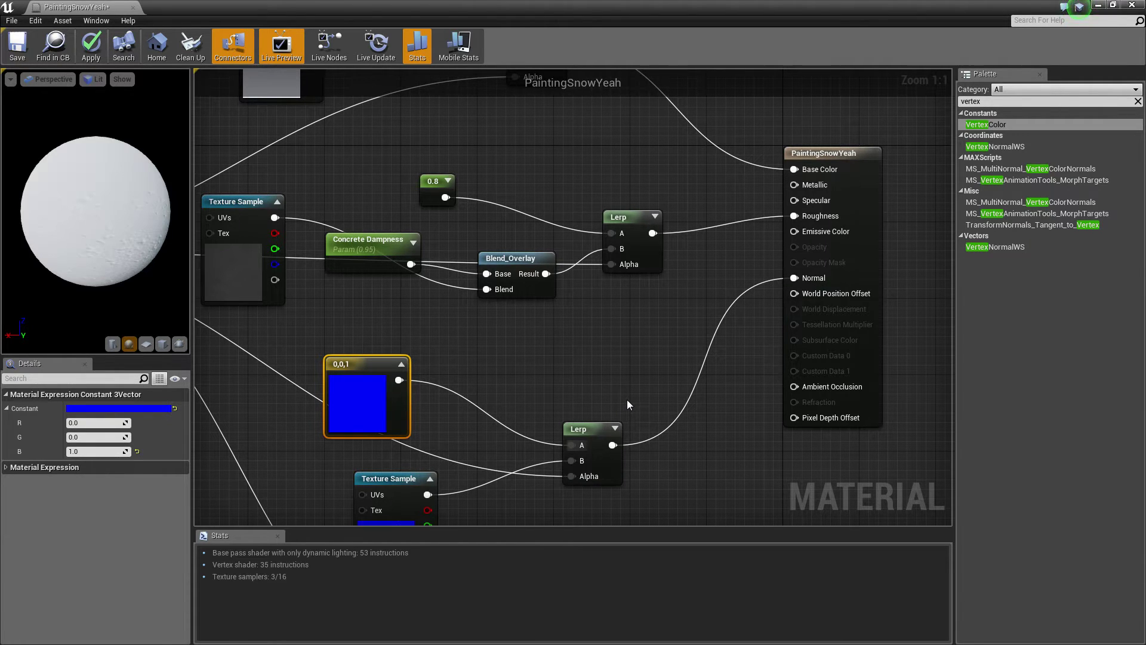
Move the lowest Lerp together with its two constants farther below the normal texture
right_drag(635, 381, 635, 220)
right_drag(619, 356, 603, 233)
drag(650, 465, 370, 314)
drag(520, 367, 534, 459)
click(583, 381)
Add a Multiply node beside the lowest Lerp and connect the Lerp's output to its A input
right_drag(637, 394, 564, 359)
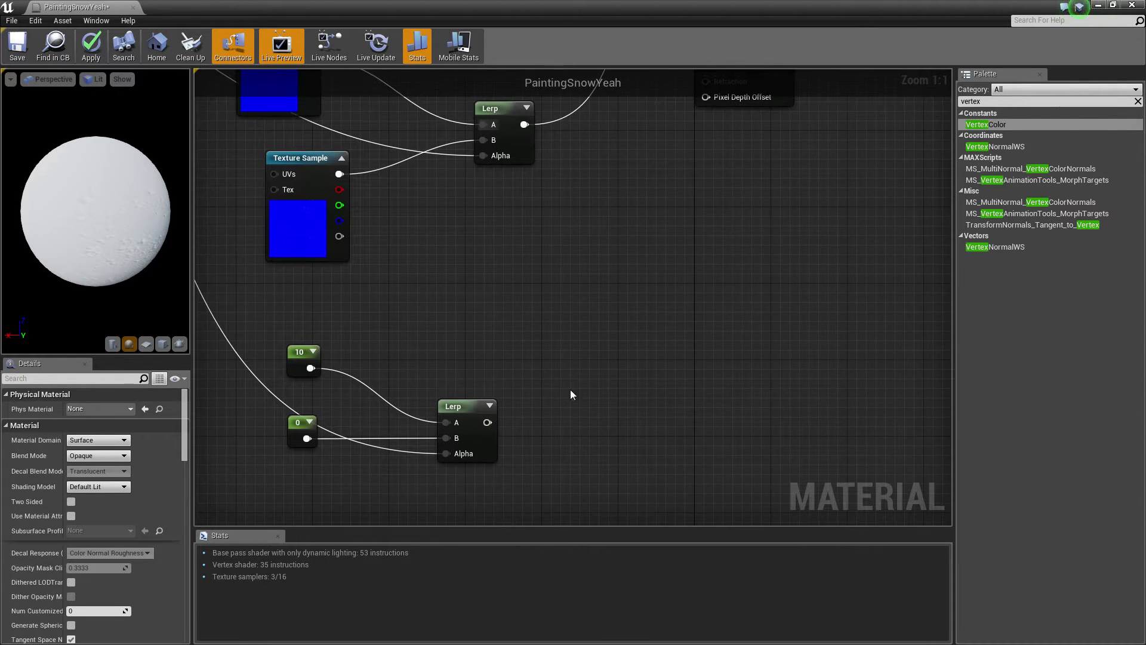
drag(990, 102, 885, 104)
click(617, 346)
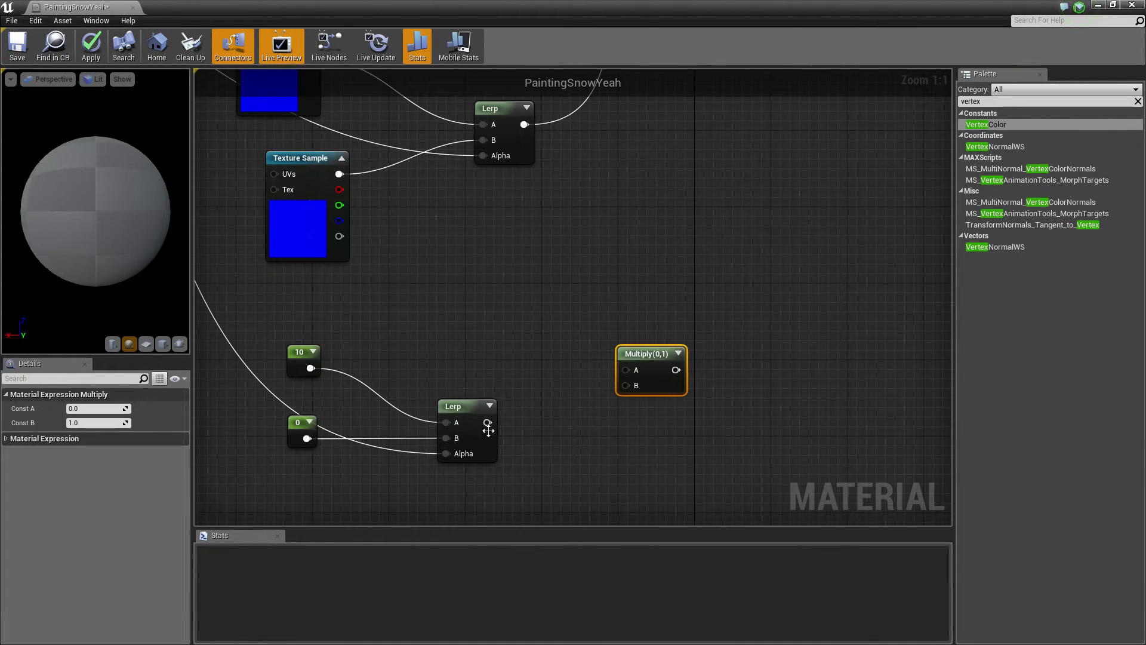
drag(488, 422, 626, 370)
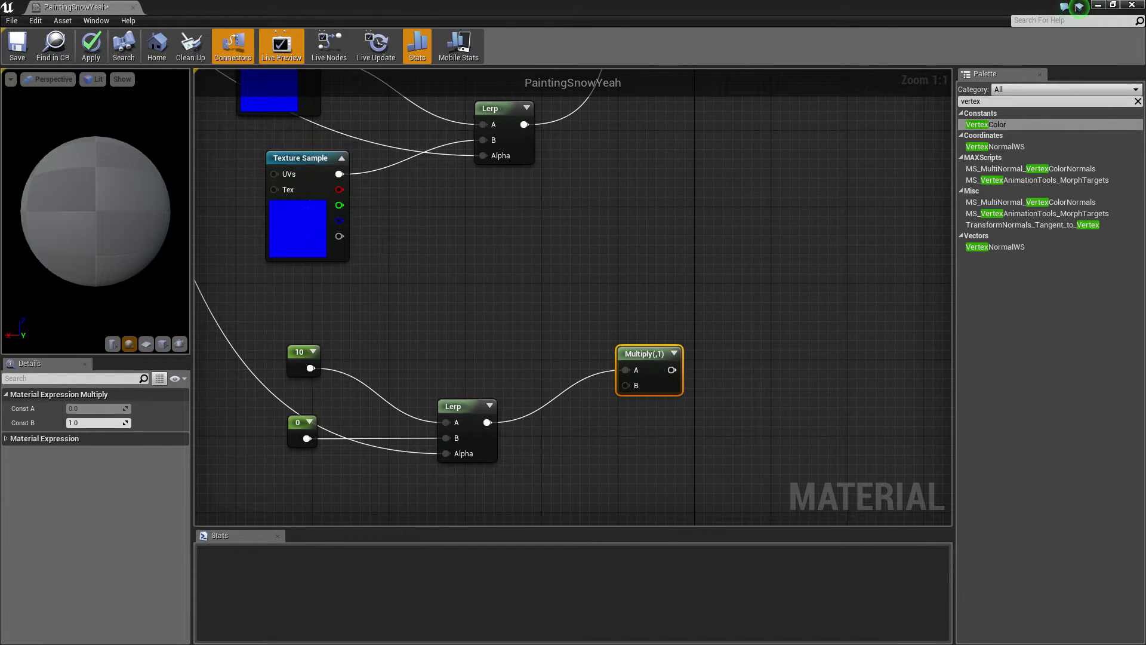
click(695, 276)
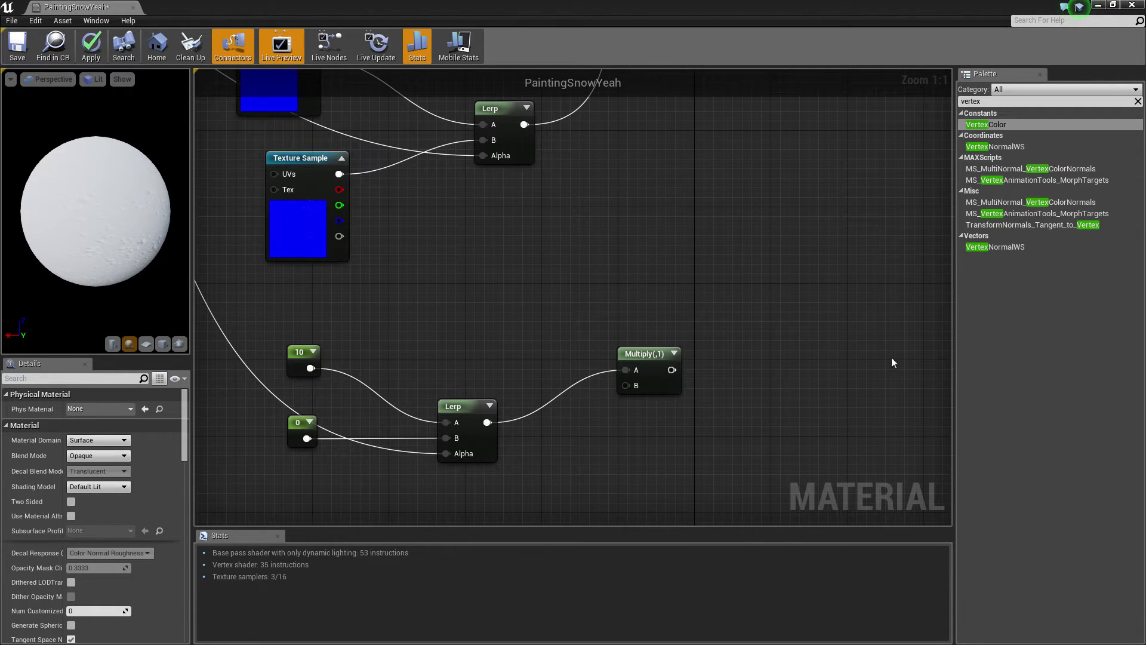
Place a VertexNormalWS node, connect it to Multiply's B input, and link the Multiply output to the material's World Displacement
click(979, 147)
drag(612, 472, 625, 385)
scroll(696, 396, down, 4)
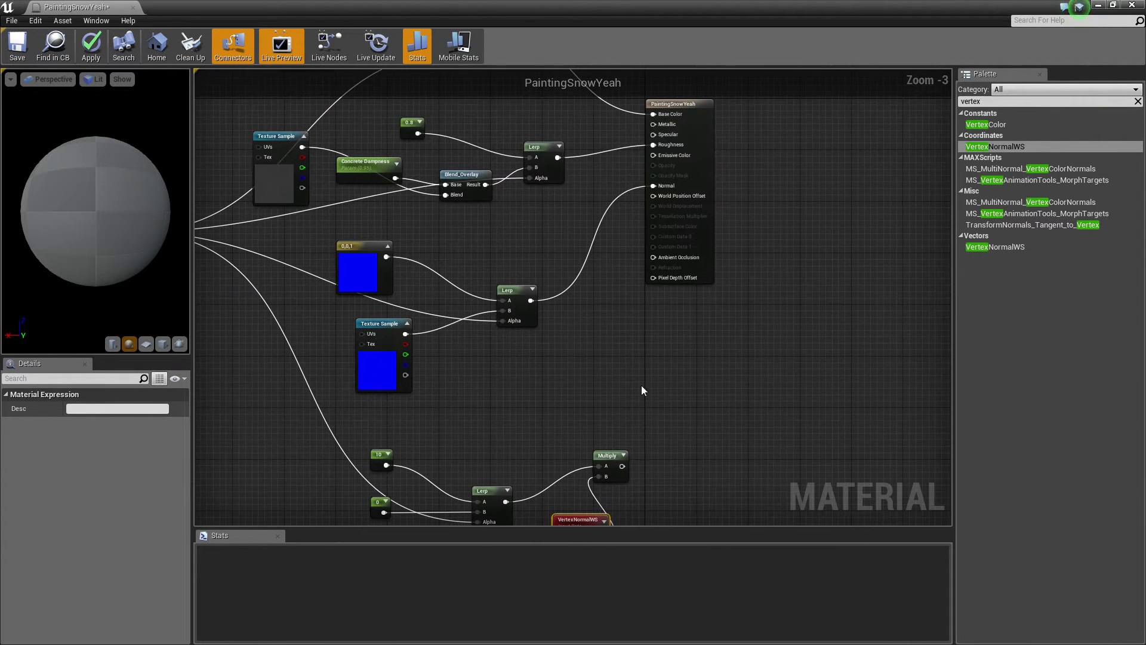
mouse_move(620, 470)
mouse_down()
mouse_move(692, 243)
mouse_move(675, 231)
mouse_move(671, 243)
mouse_up()
Set the material's D3D11 tessellation mode to Flat Tessellation
click(682, 153)
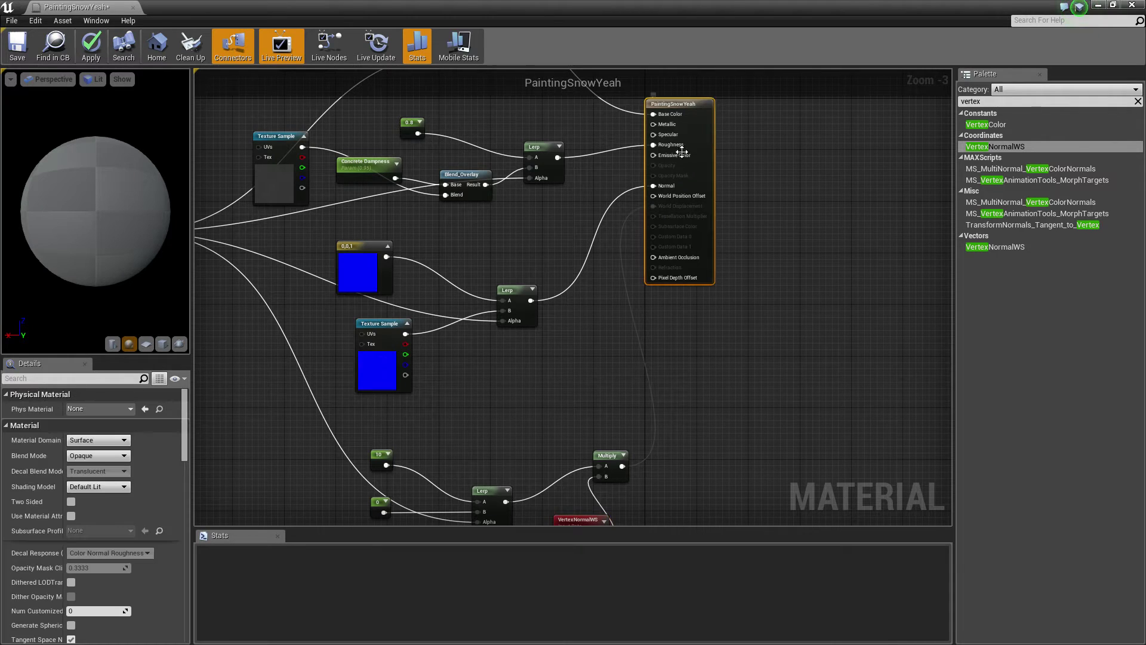
scroll(72, 564, down, 10)
click(95, 548)
click(94, 564)
Move the base colour nodes up and enclose them in a comment box named Colour
right_drag(441, 216, 622, 307)
scroll(679, 258, down, 1)
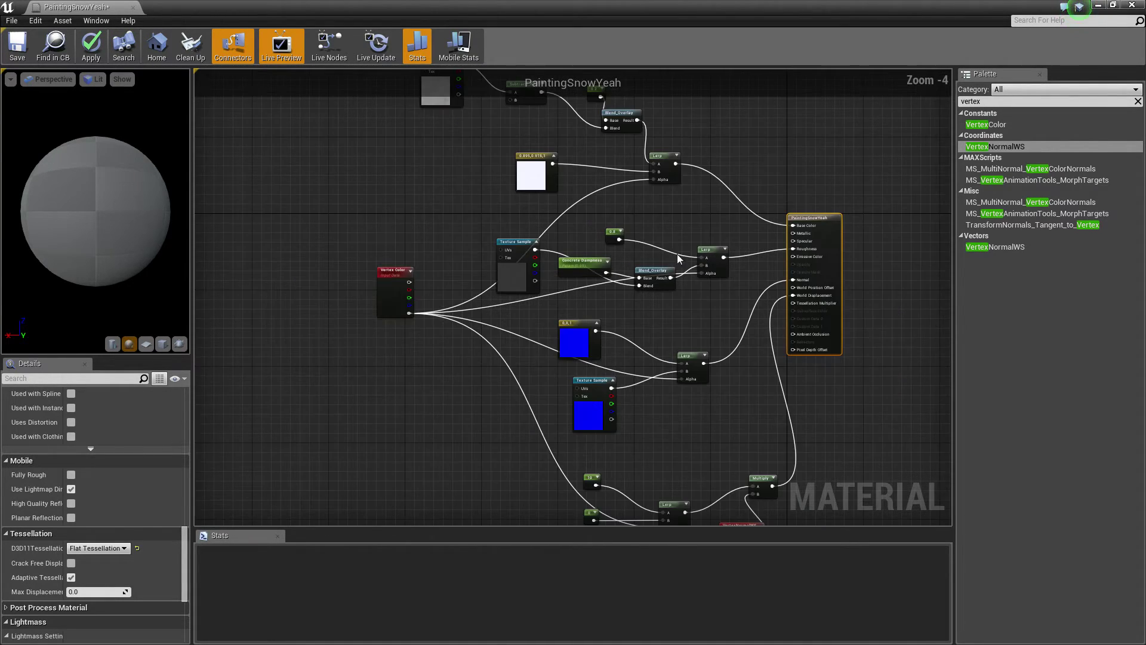
right_drag(595, 141, 597, 270)
drag(365, 133, 743, 320)
drag(610, 243, 610, 196)
key(c)
click(113, 410)
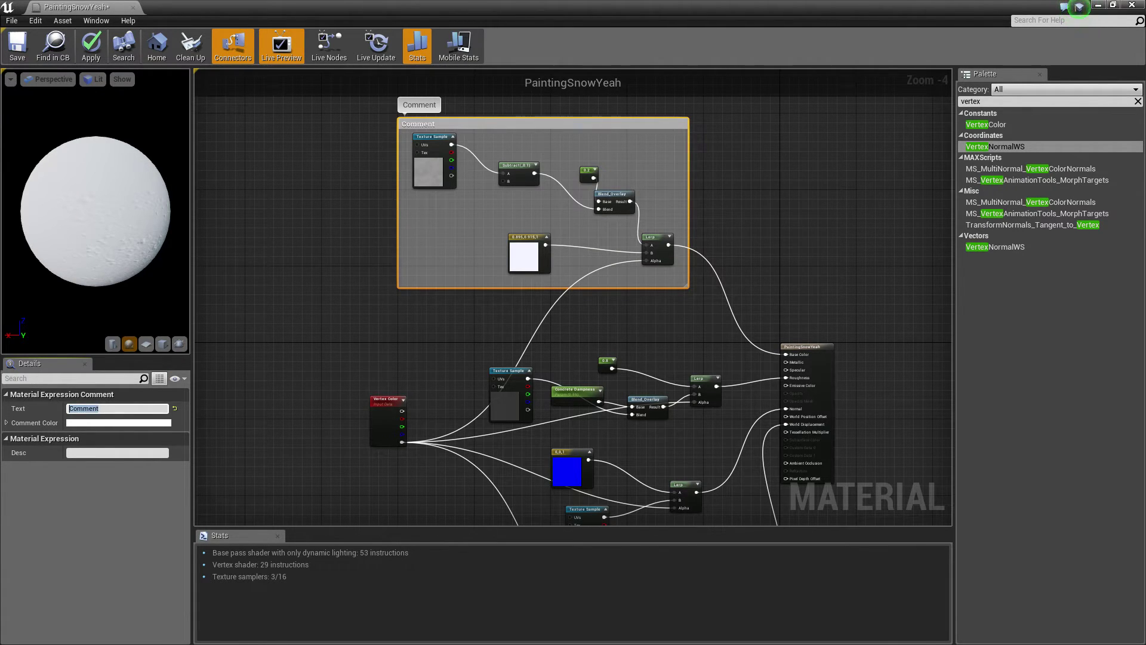
text(Colour)
key(Return)
Enclose the roughness texture, dampness, overlay and second Lerp nodes in a comment box named Roughness
drag(478, 329, 716, 419)
key(c)
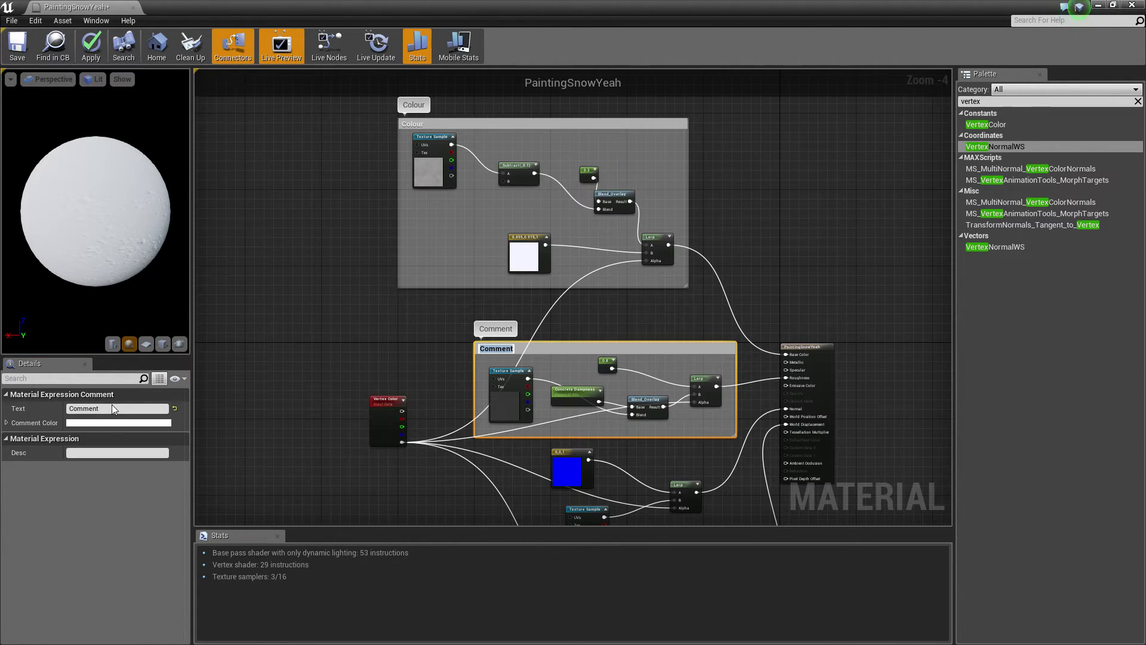
drag(107, 409, 1, 400)
text(Roughness)
key(Return)
Enclose the normal constant, normal Texture Sample and their Lerp in a comment box named Nrms
right_drag(702, 459, 699, 363)
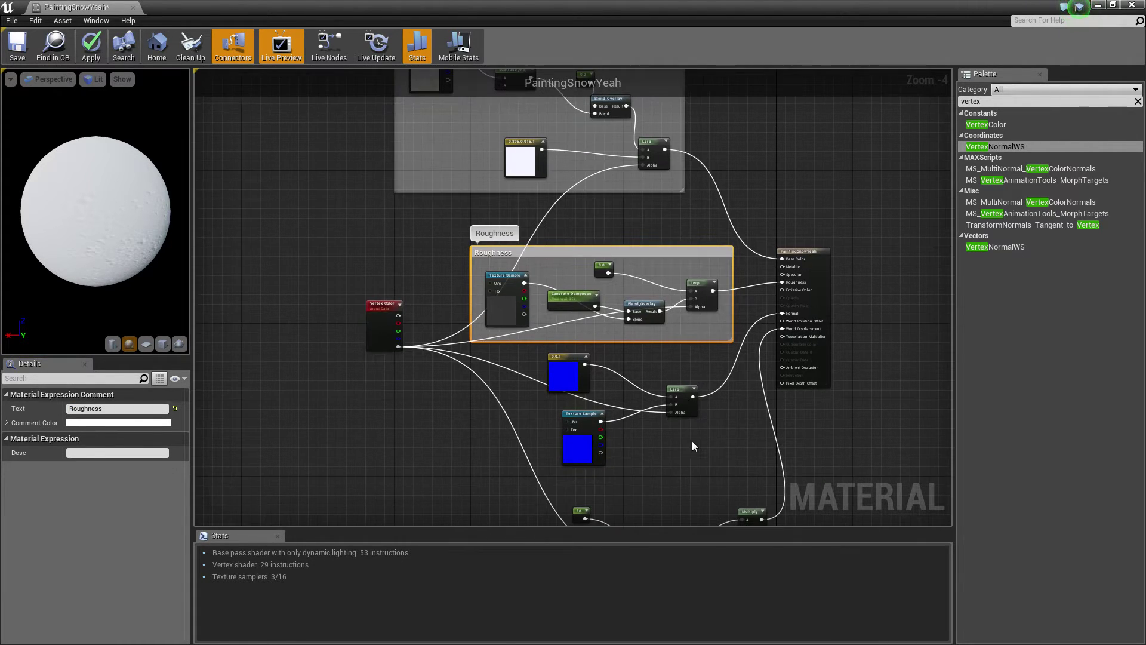
drag(714, 463, 525, 374)
key(c)
drag(113, 409, 72, 425)
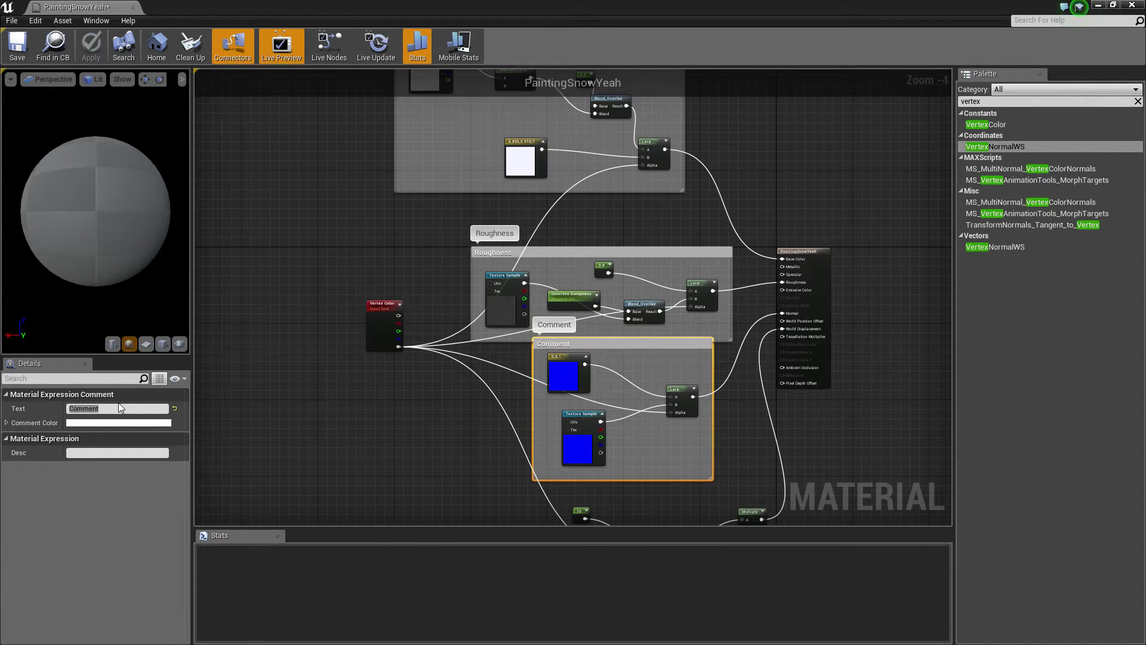
text(Nr)
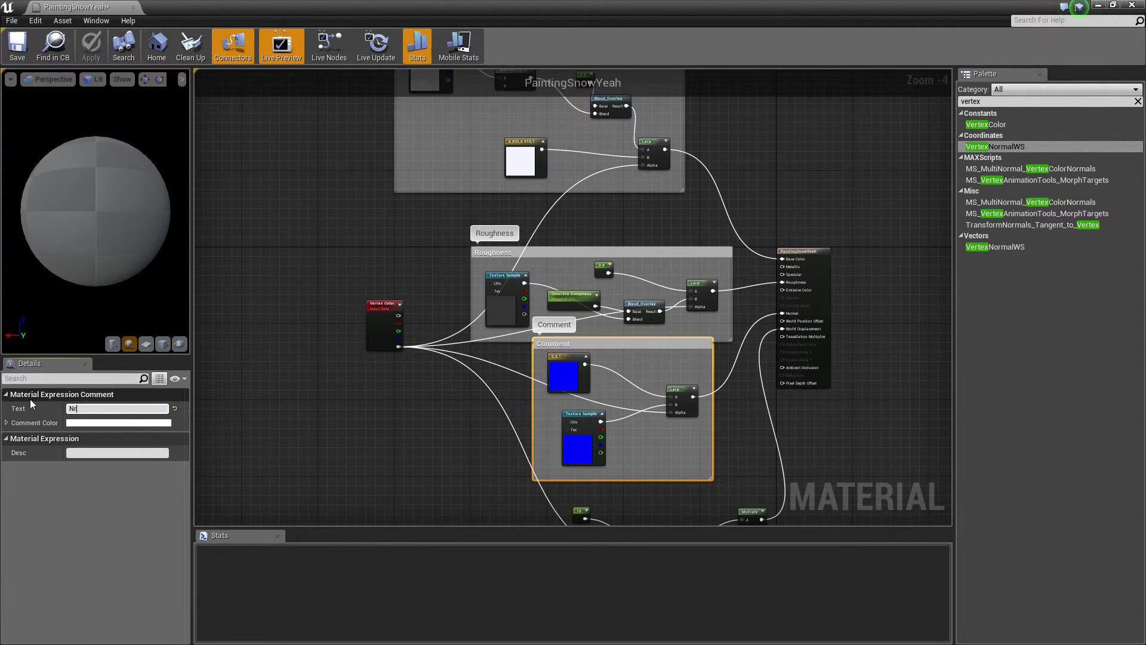
text(ms)
key(Return)
right_drag(616, 349, 600, 271)
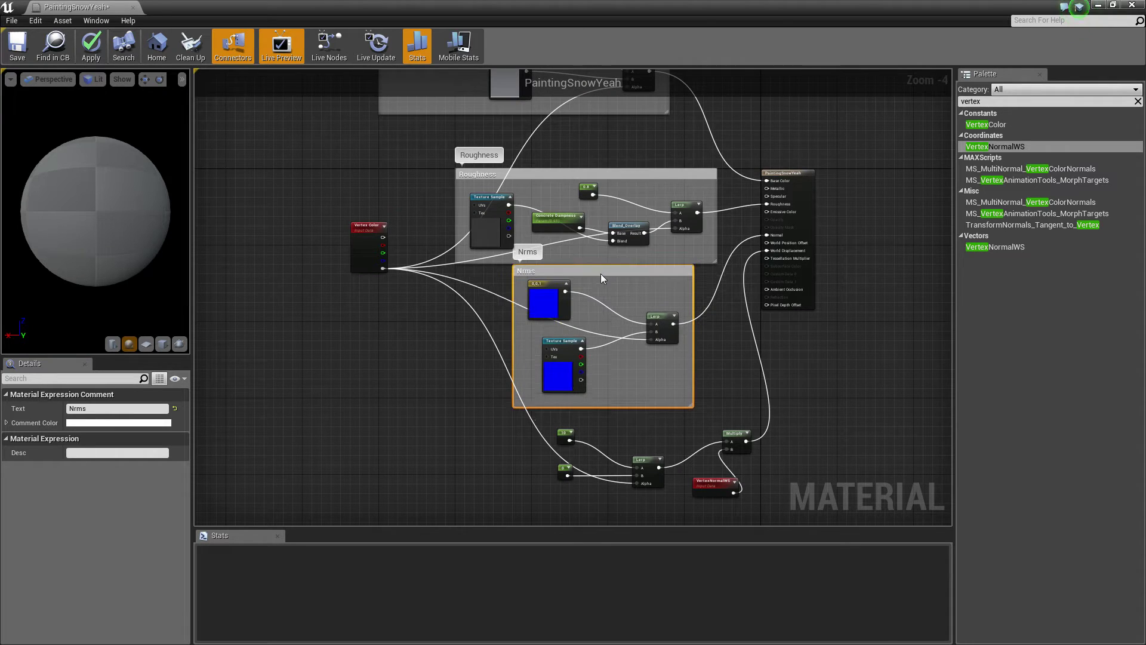
drag(601, 273, 597, 276)
Move the displacement Lerp, Multiply, VertexNormalWS and constant nodes clear of Nrms and enclose them in a comment box named Tesselation
drag(544, 419, 763, 505)
drag(738, 431, 715, 462)
right_click(751, 417)
right_drag(751, 419, 750, 331)
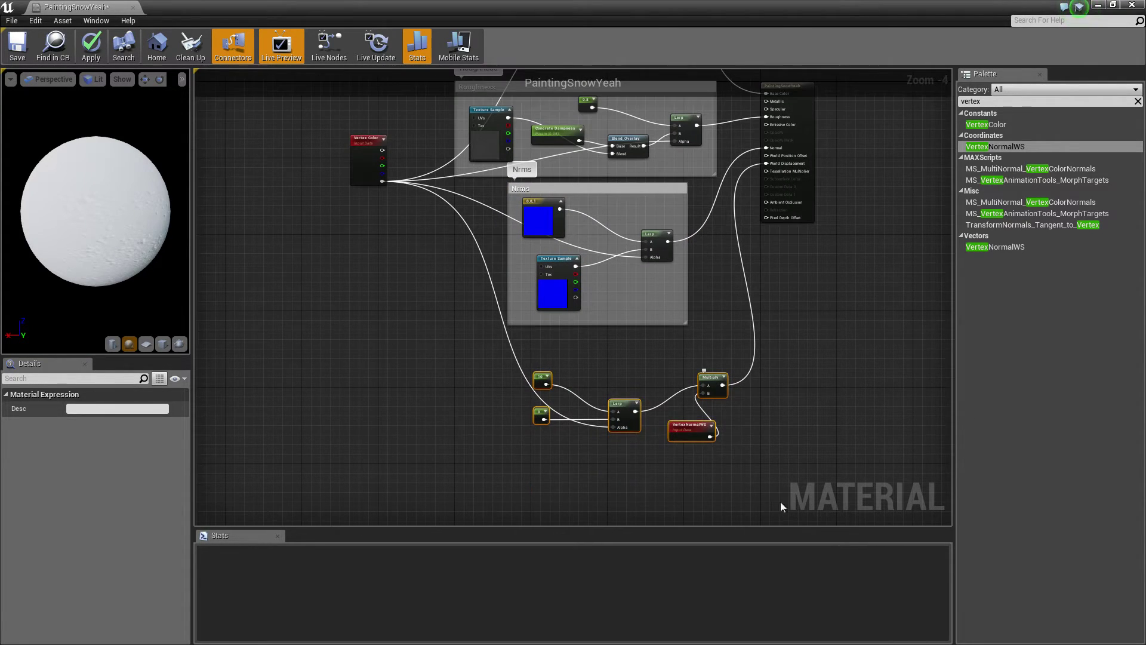
key(c)
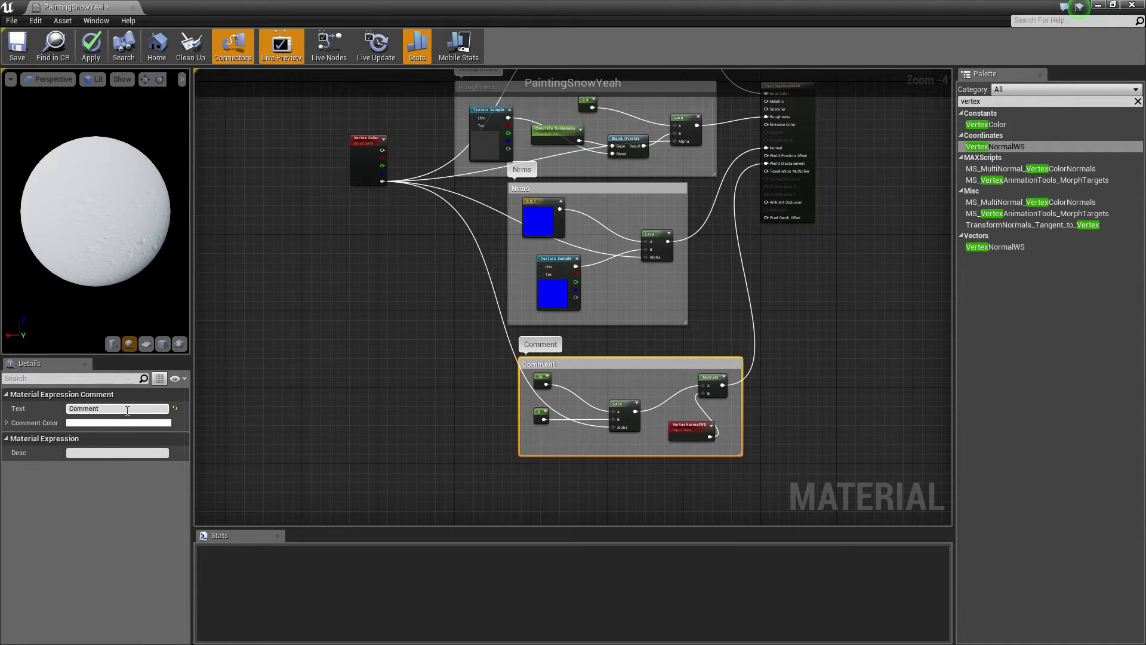
drag(141, 410, 65, 409)
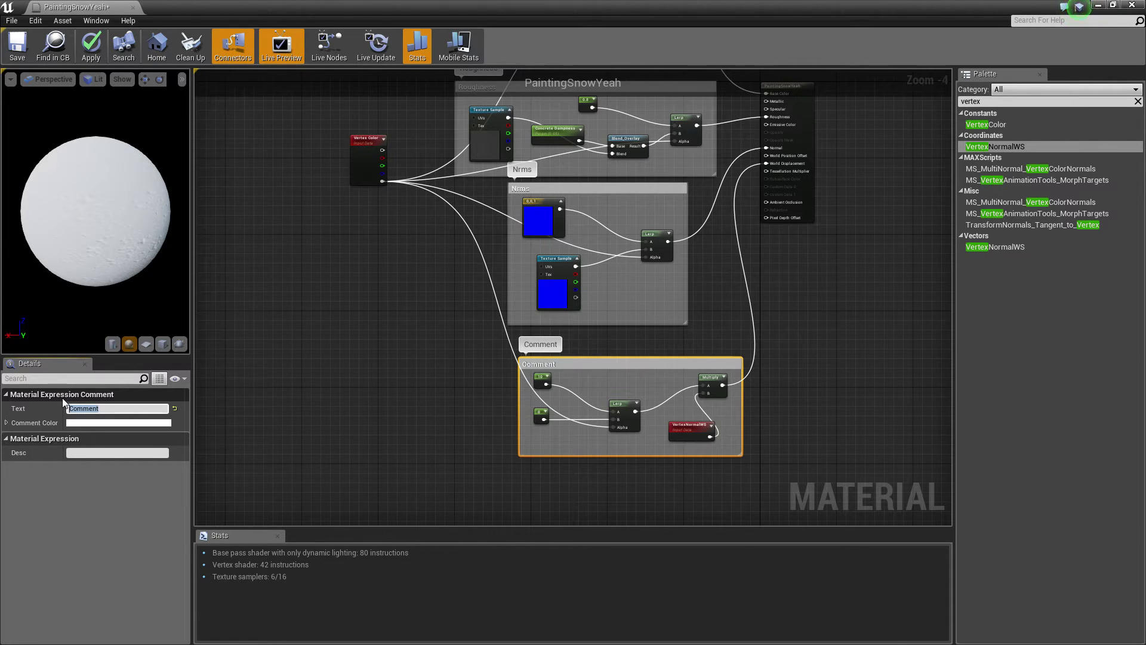
text(Tesselation)
key(Return)
Tidy the positions of the nodes inside the Tesselation, Nrms, Roughness and Colour comment boxes
drag(102, 267, 25, 257)
right_drag(704, 292, 669, 328)
right_drag(694, 391, 674, 313)
scroll(599, 299, up, 1)
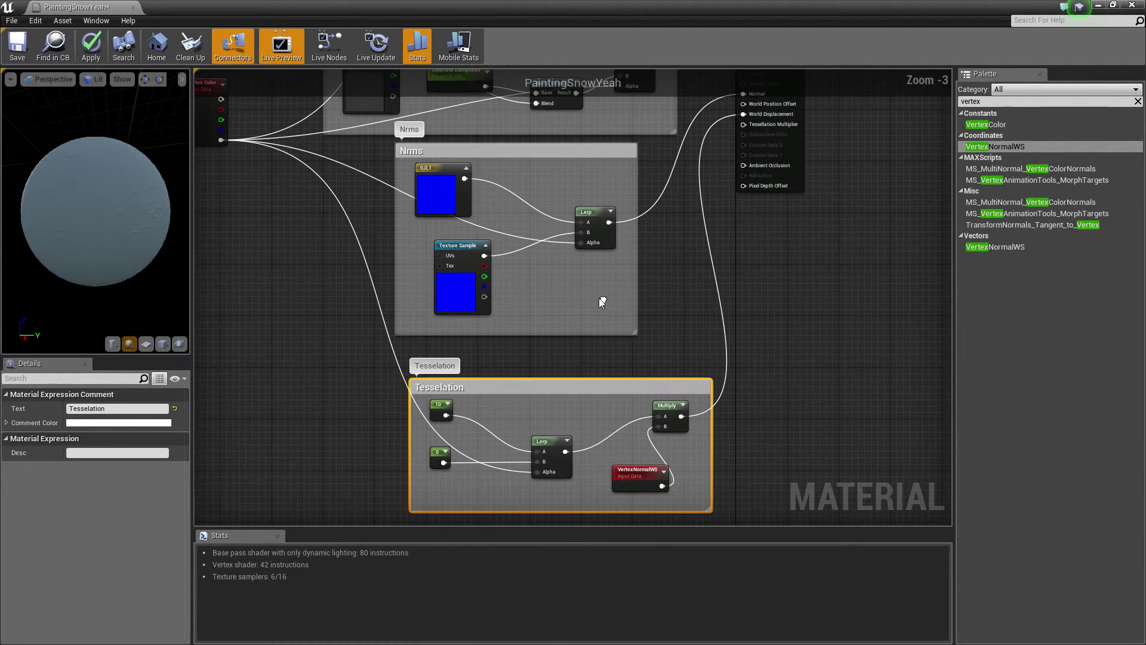
click(457, 251)
right_drag(562, 411, 571, 358)
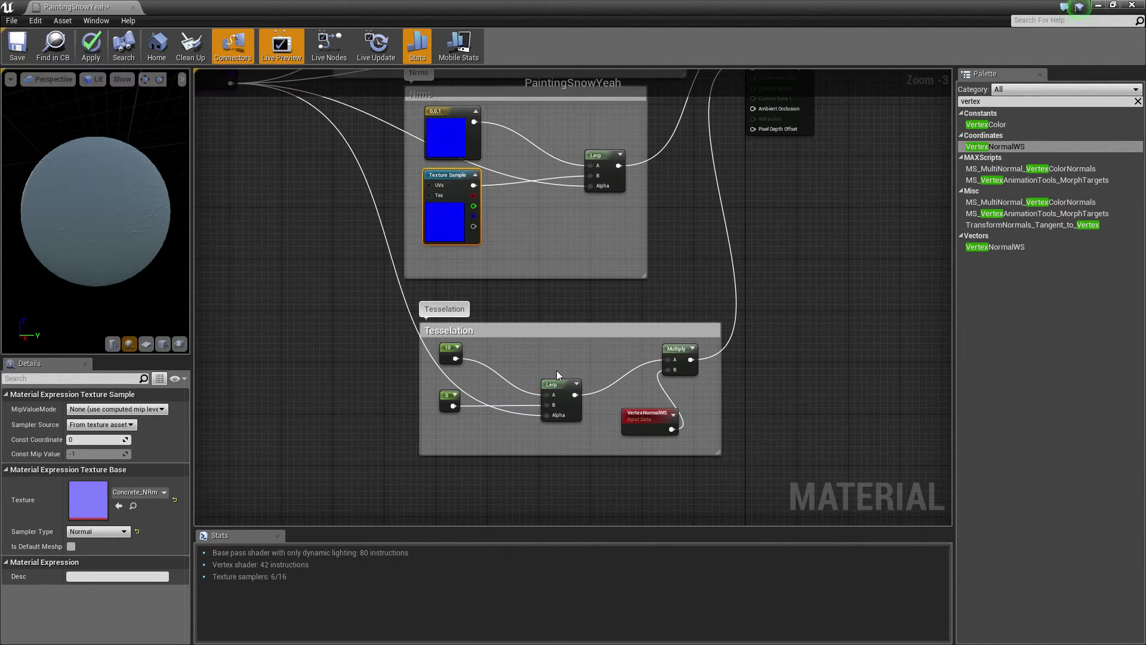
mouse_move(563, 386)
mouse_down()
mouse_move(553, 349)
mouse_move(549, 376)
mouse_move(561, 382)
mouse_move(577, 348)
mouse_up()
right_drag(566, 262, 577, 409)
drag(449, 271, 435, 256)
right_drag(515, 194, 565, 310)
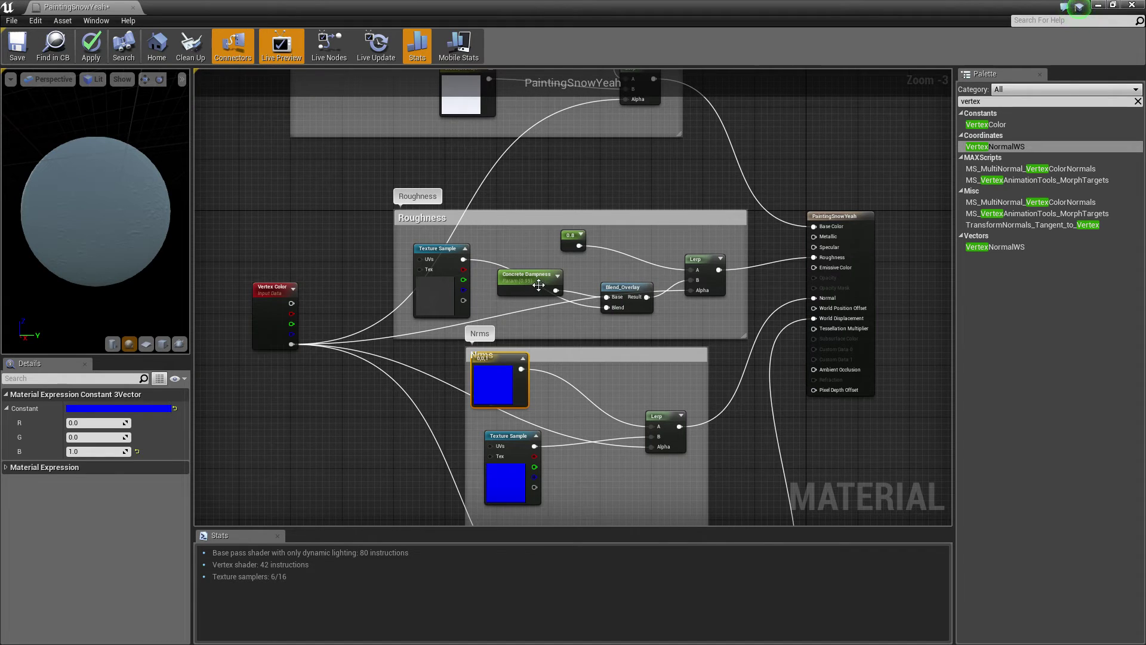
mouse_move(636, 284)
mouse_down()
mouse_move(635, 314)
mouse_move(635, 282)
mouse_up()
right_drag(614, 179, 594, 346)
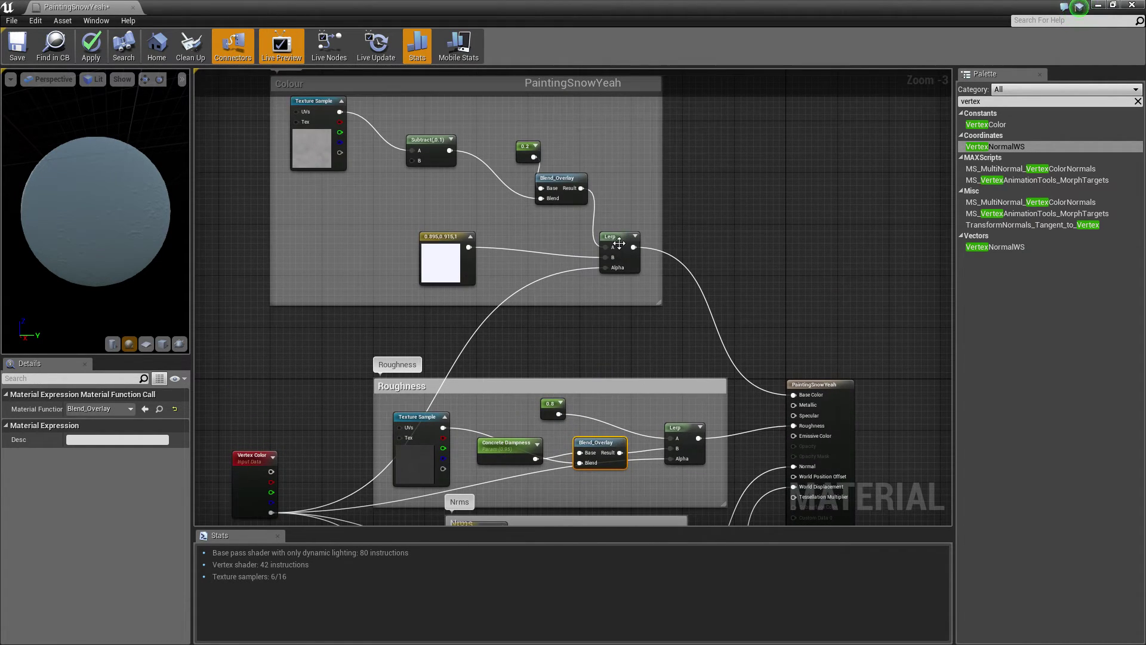
drag(619, 242, 632, 243)
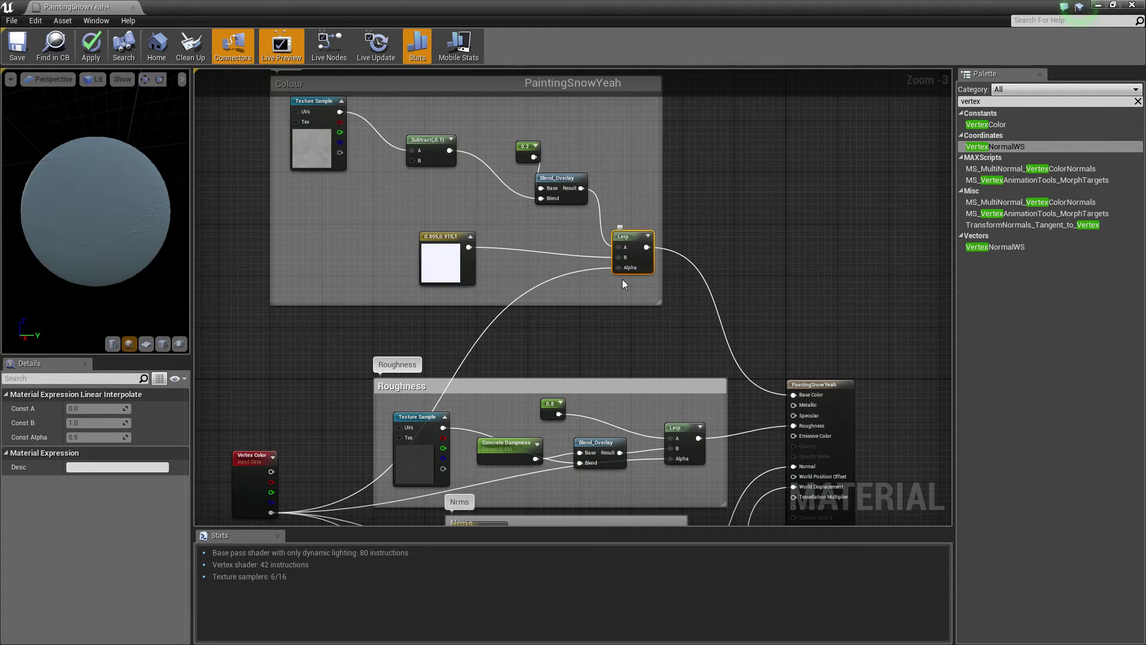
Apply the material changes, return to the level editor, select highpolyplane8 and switch to vertex painting
click(104, 49)
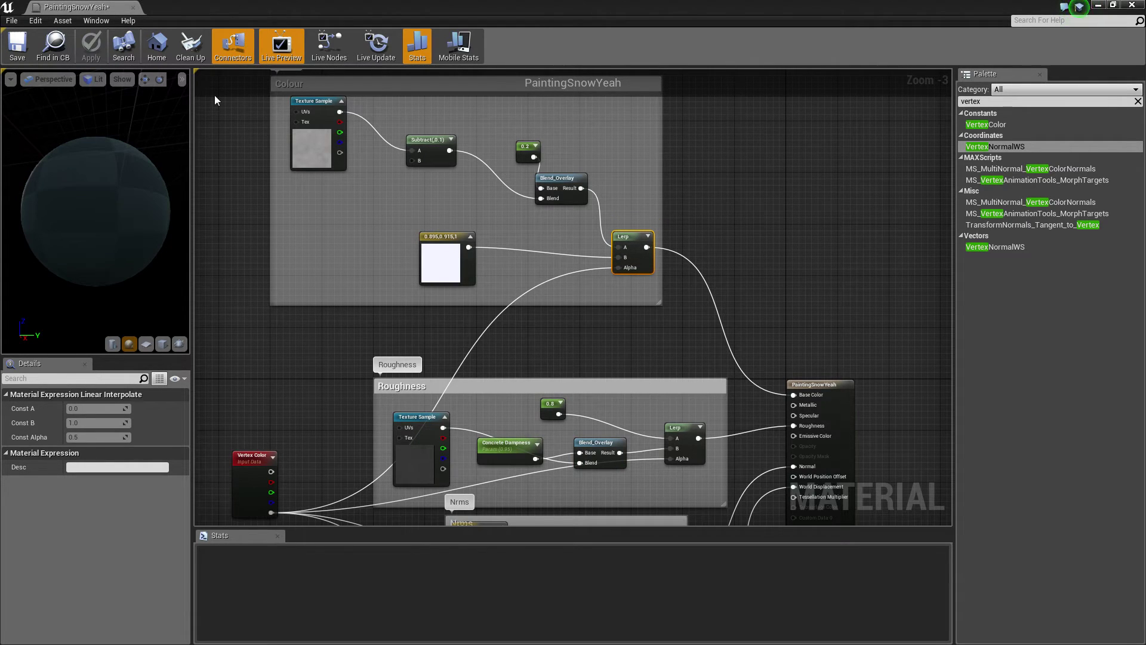
click(1101, 4)
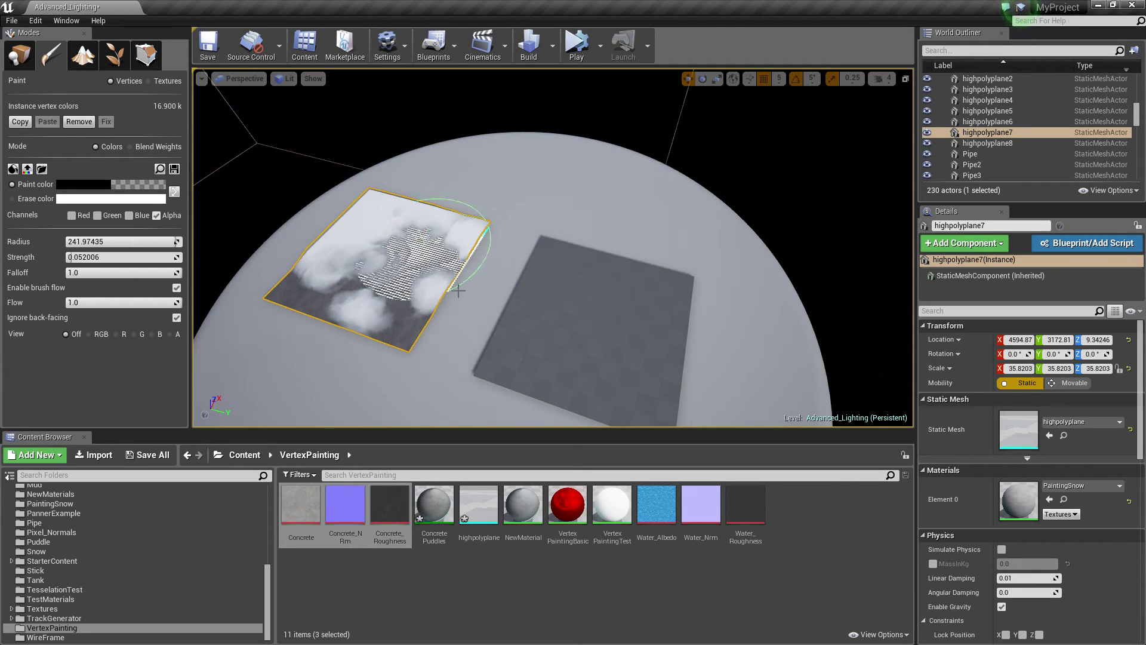
click(20, 53)
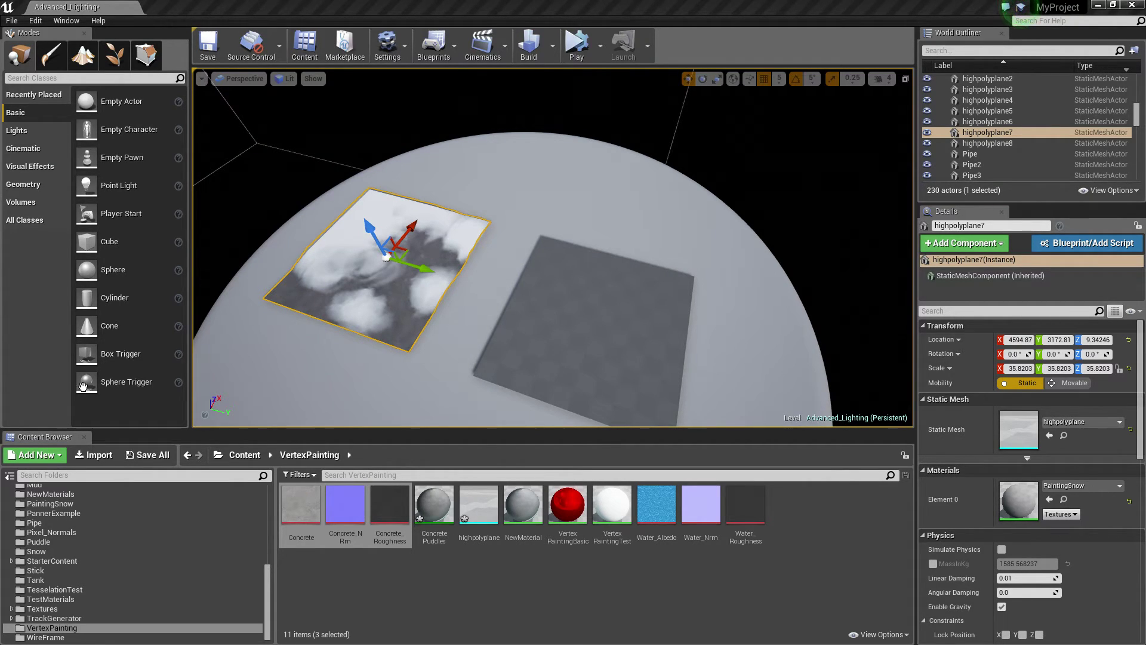
click(625, 324)
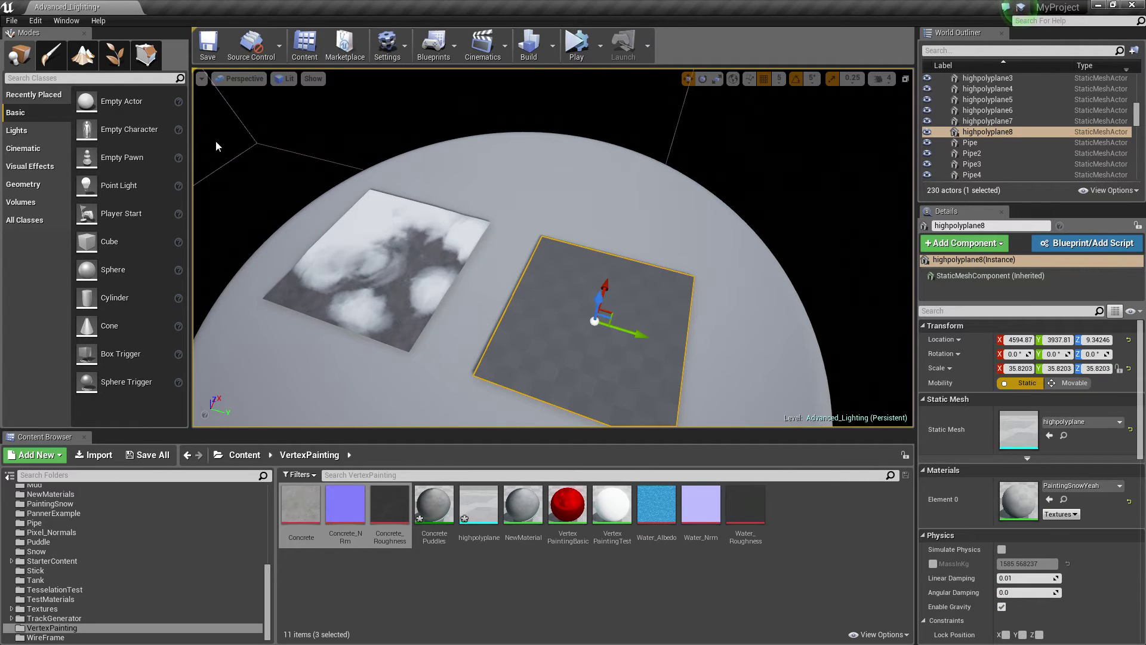
click(50, 55)
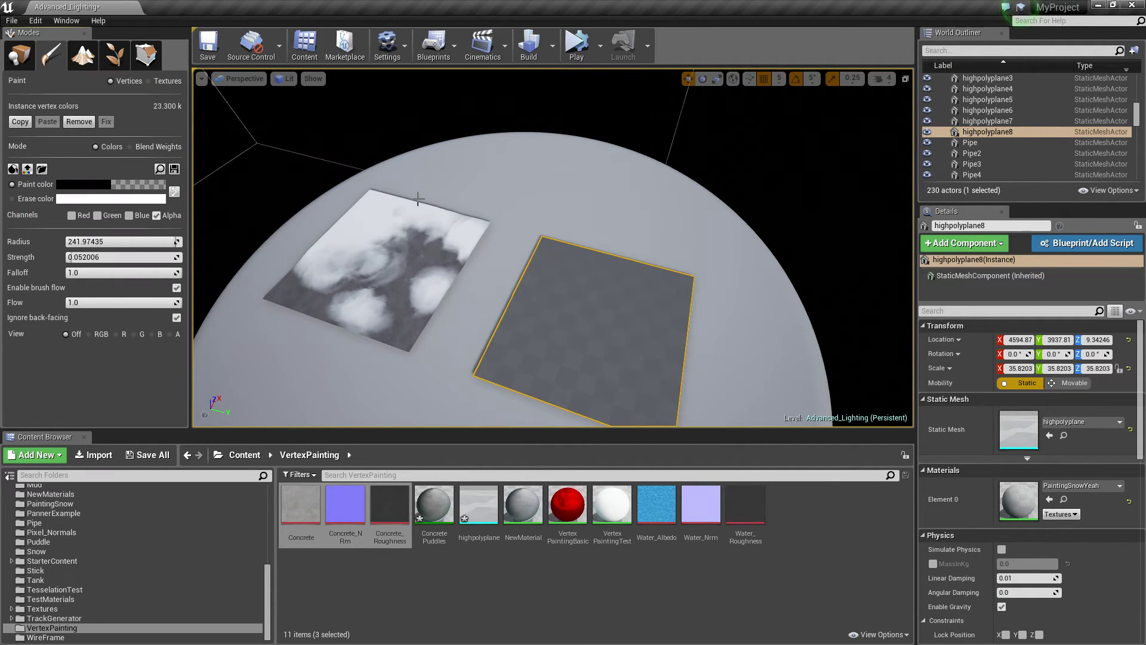
Paint the alpha channel across highpolyplane8, then swap the paint and erase colours and add another stroke
mouse_move(581, 323)
right_down()
mouse_move(642, 346)
mouse_move(624, 298)
right_up()
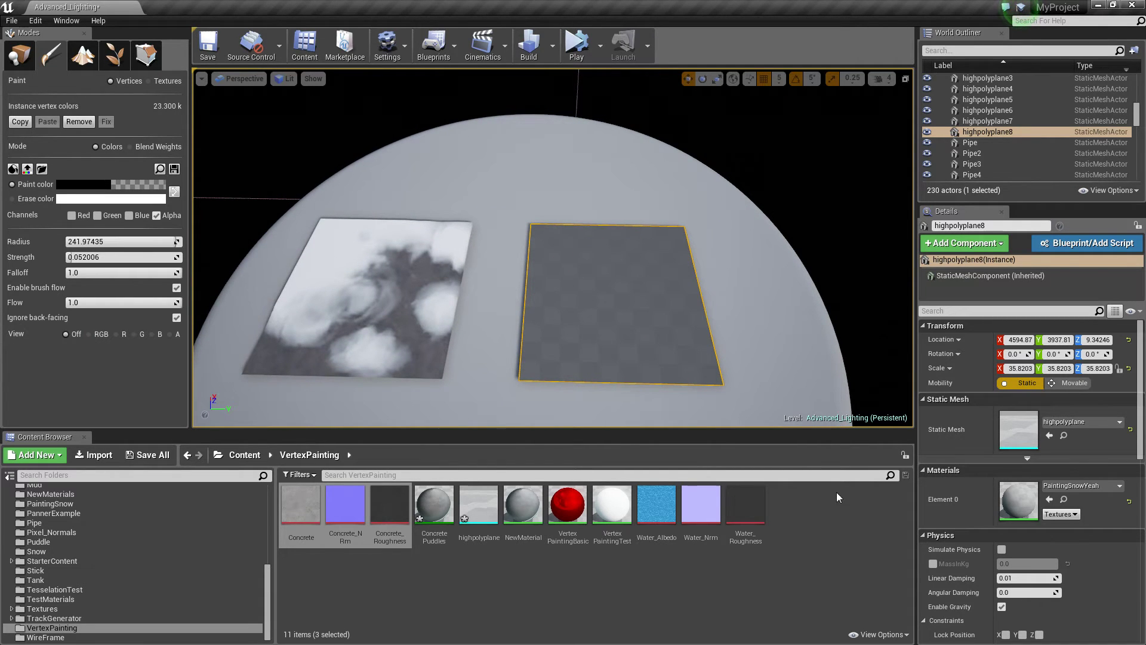
right_drag(711, 341, 712, 340)
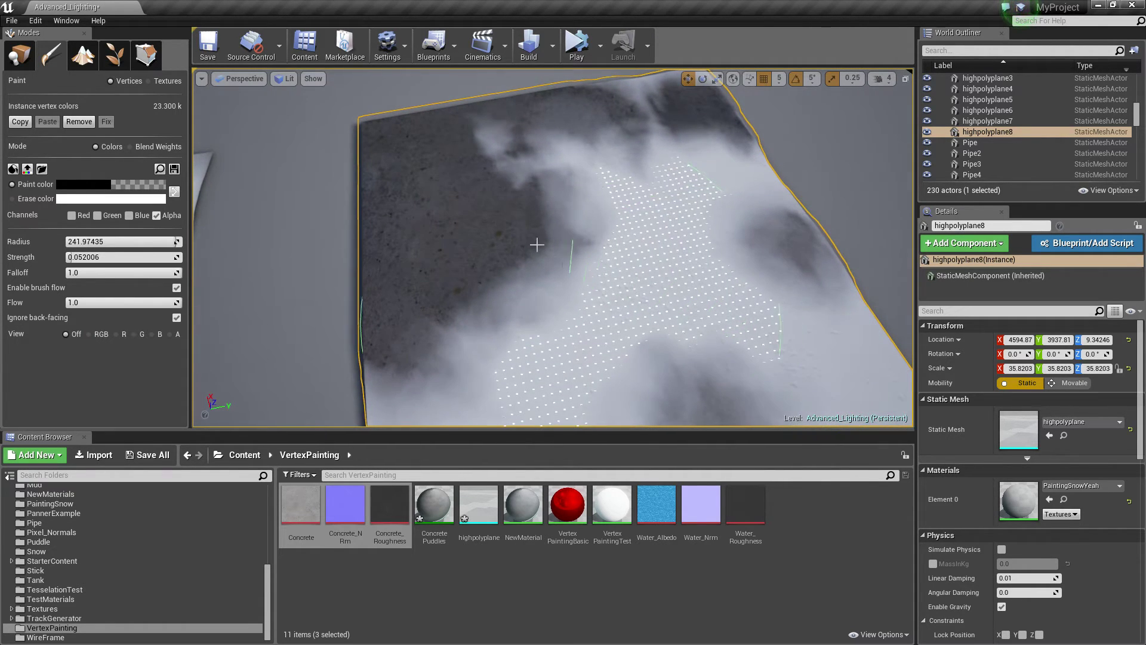
drag(499, 246, 527, 239)
right_drag(526, 239, 533, 226)
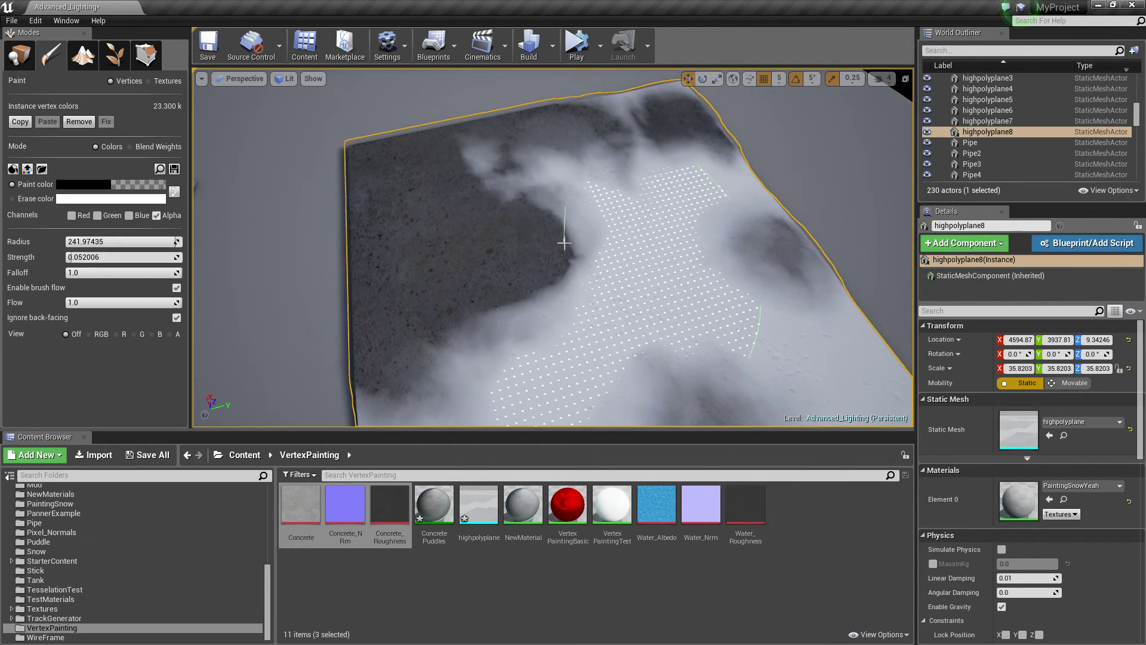
drag(654, 217, 622, 251)
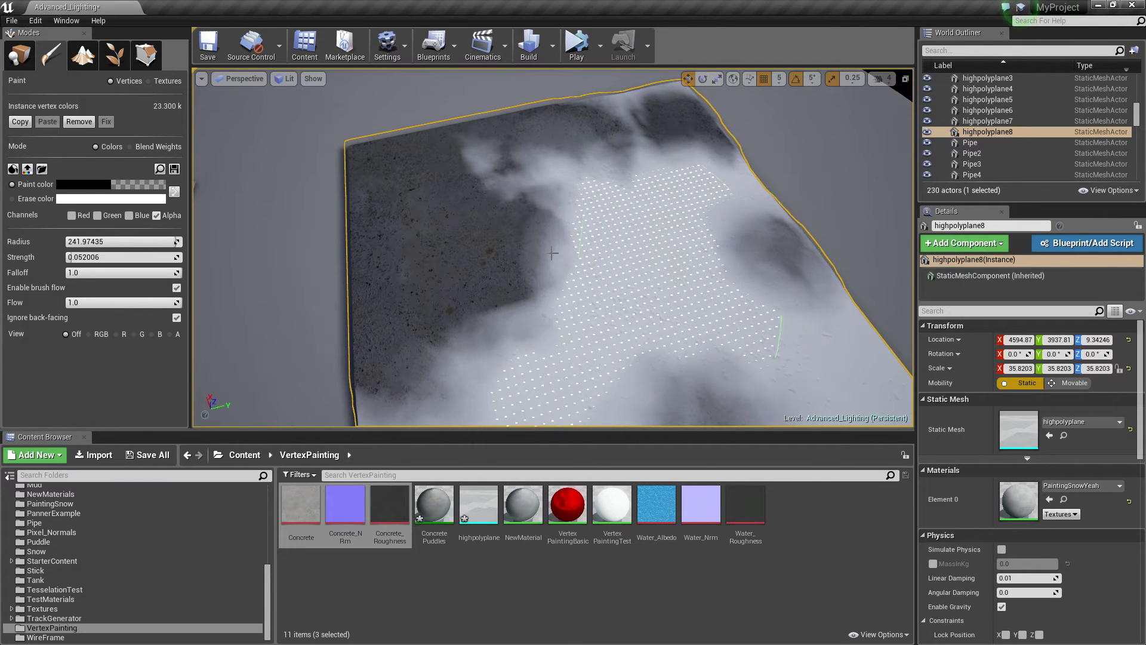
drag(519, 239, 501, 249)
click(174, 191)
drag(460, 184, 488, 220)
mouse_move(488, 219)
right_down()
mouse_move(388, 164)
mouse_move(334, 113)
mouse_move(287, 191)
mouse_move(496, 119)
mouse_move(506, 236)
right_up()
Reopen the PaintingSnowYeah material and align the Lerp, VertexNormalWS and constant nodes within the Tesselation and Nrms comments
double_click(1022, 498)
mouse_move(567, 396)
right_down()
mouse_move(591, 343)
mouse_move(624, 406)
mouse_move(642, 212)
right_up()
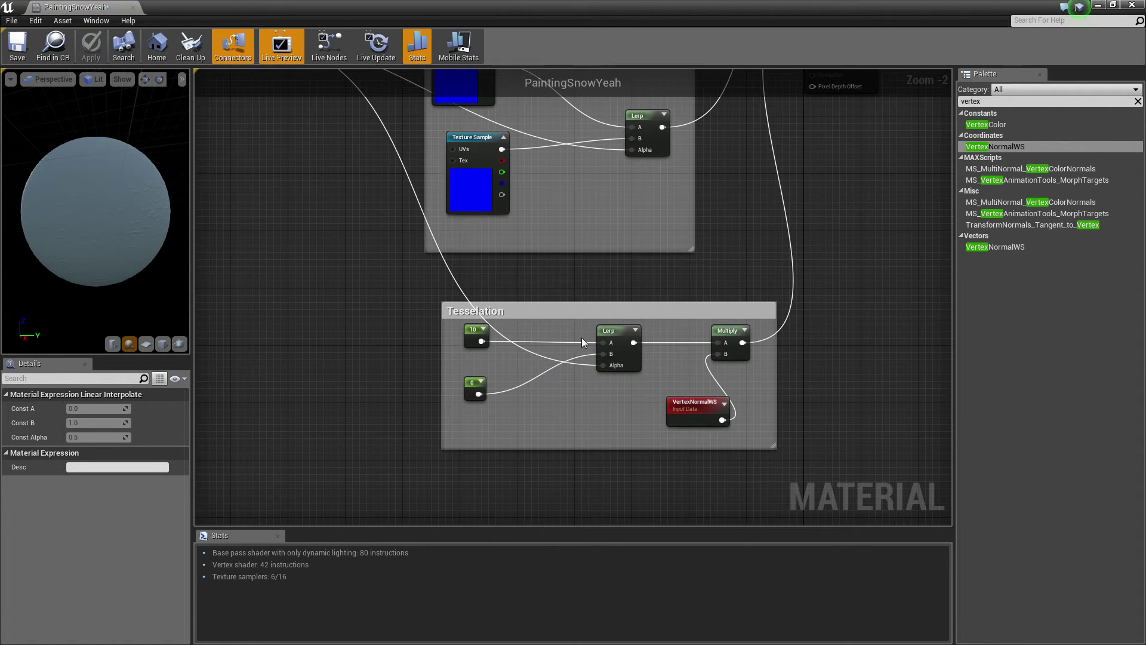
mouse_move(624, 332)
mouse_down()
mouse_move(647, 343)
mouse_move(645, 313)
mouse_move(624, 328)
mouse_up()
right_drag(619, 240, 558, 348)
drag(402, 181, 430, 203)
right_drag(607, 336, 594, 276)
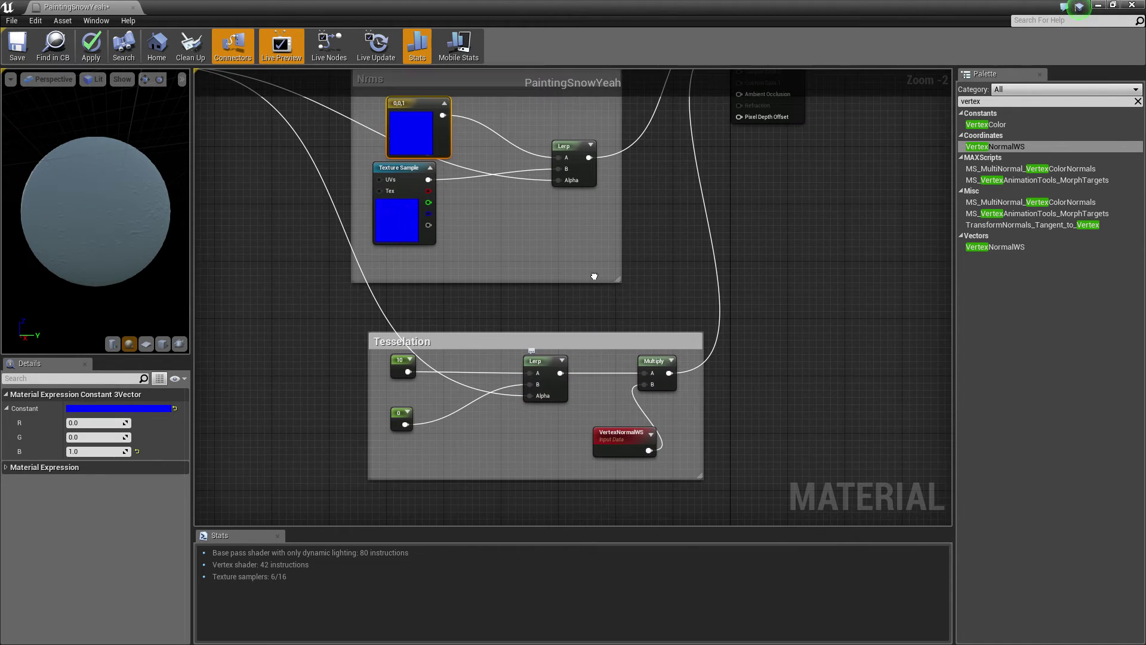
drag(636, 434, 548, 448)
right_drag(515, 433, 566, 406)
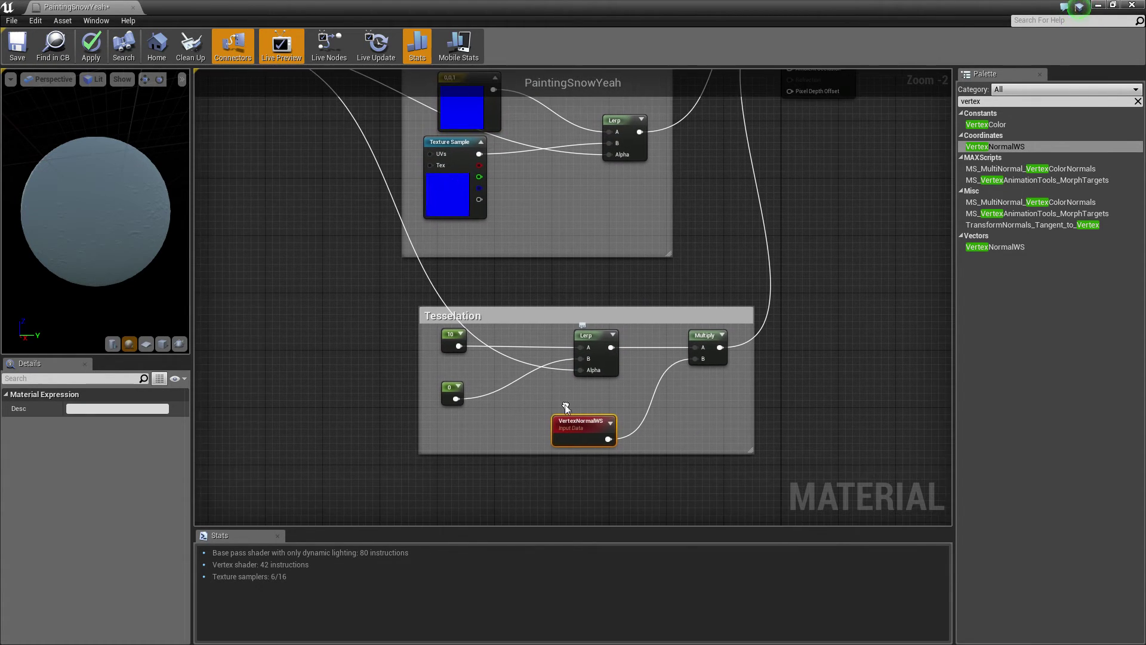
drag(449, 391, 459, 375)
Swap the Colour Lerp's inputs so the snow colour feeds A and Blend_Overlay feeds B, then apply and close the material
mouse_move(527, 238)
right_down()
mouse_move(525, 503)
mouse_move(566, 409)
right_up()
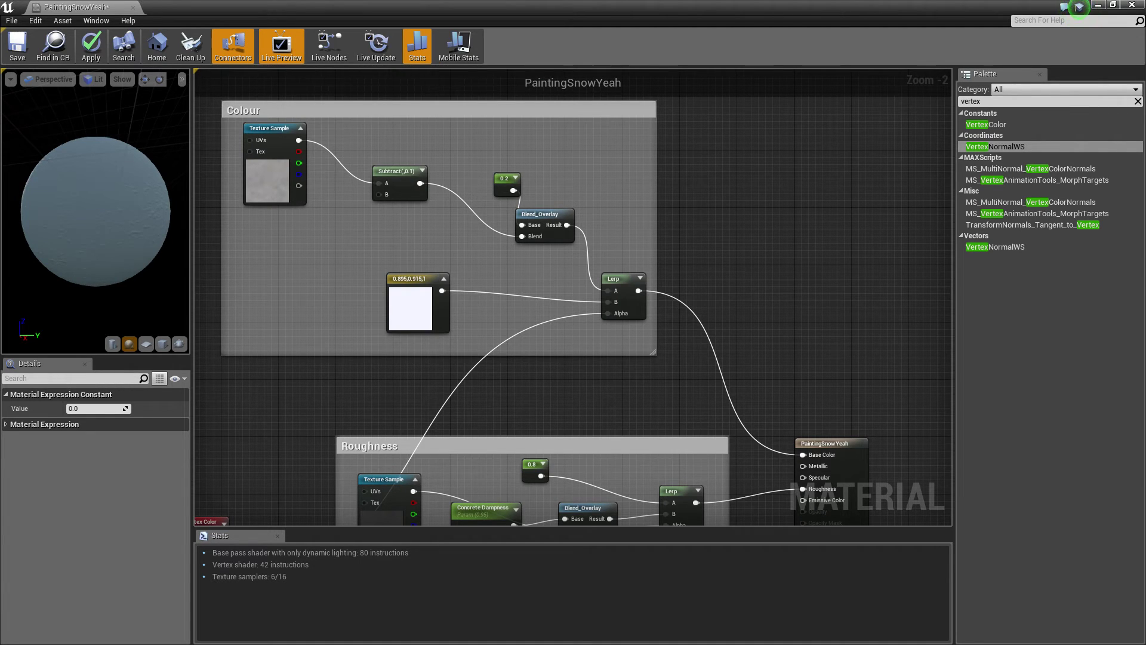
drag(441, 291, 608, 291)
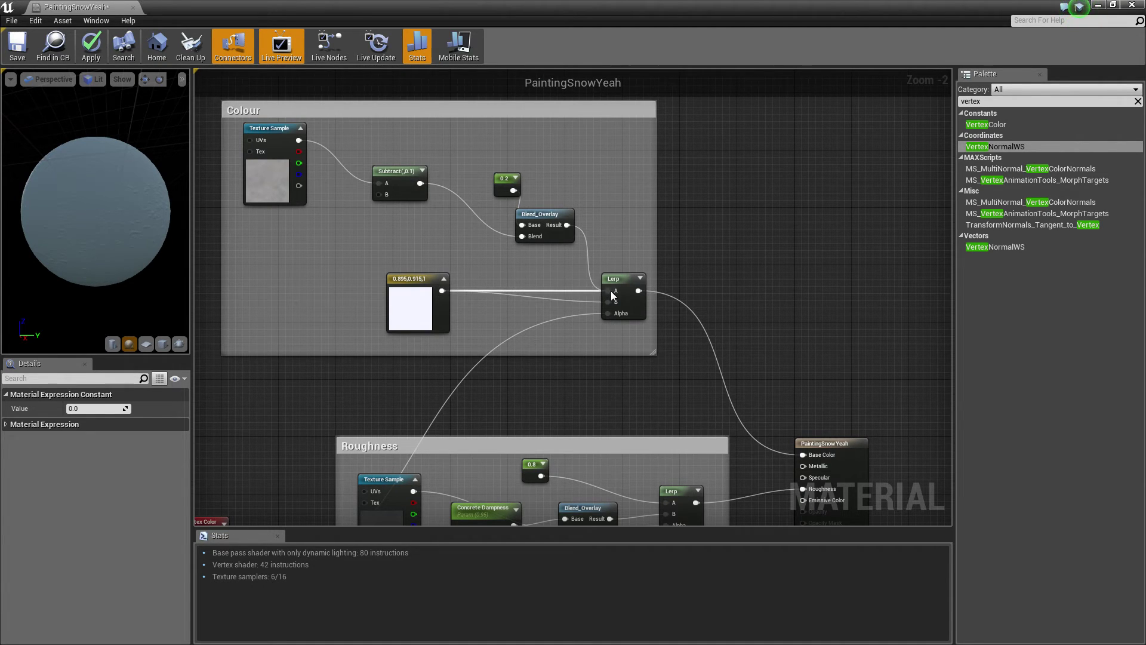
drag(430, 294, 472, 244)
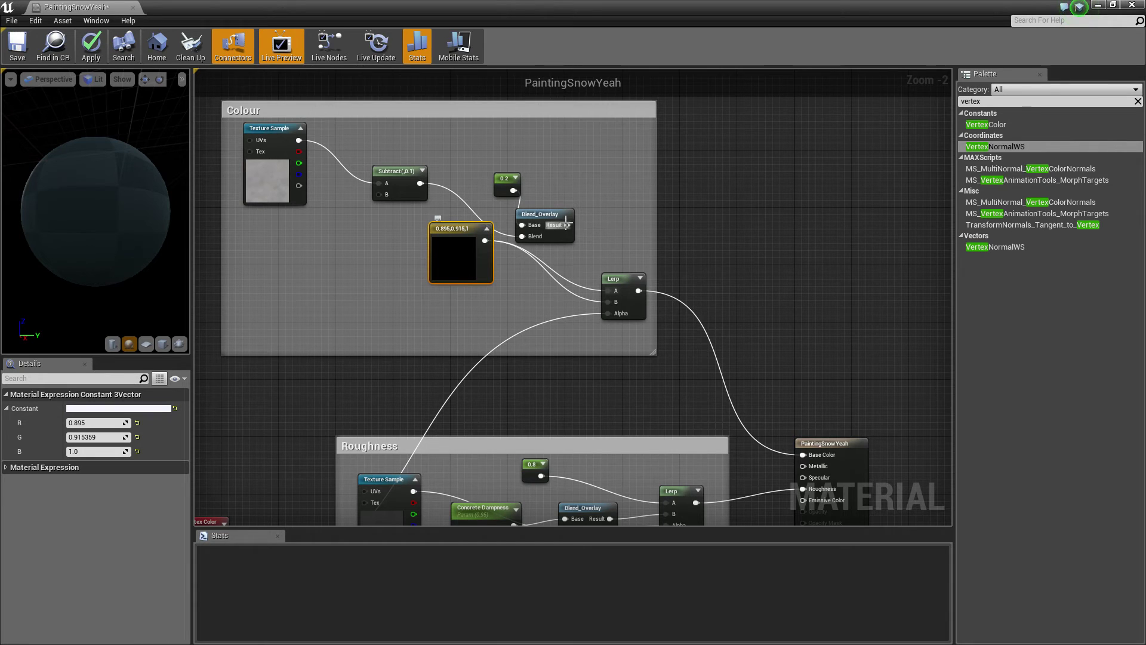
drag(567, 225, 615, 304)
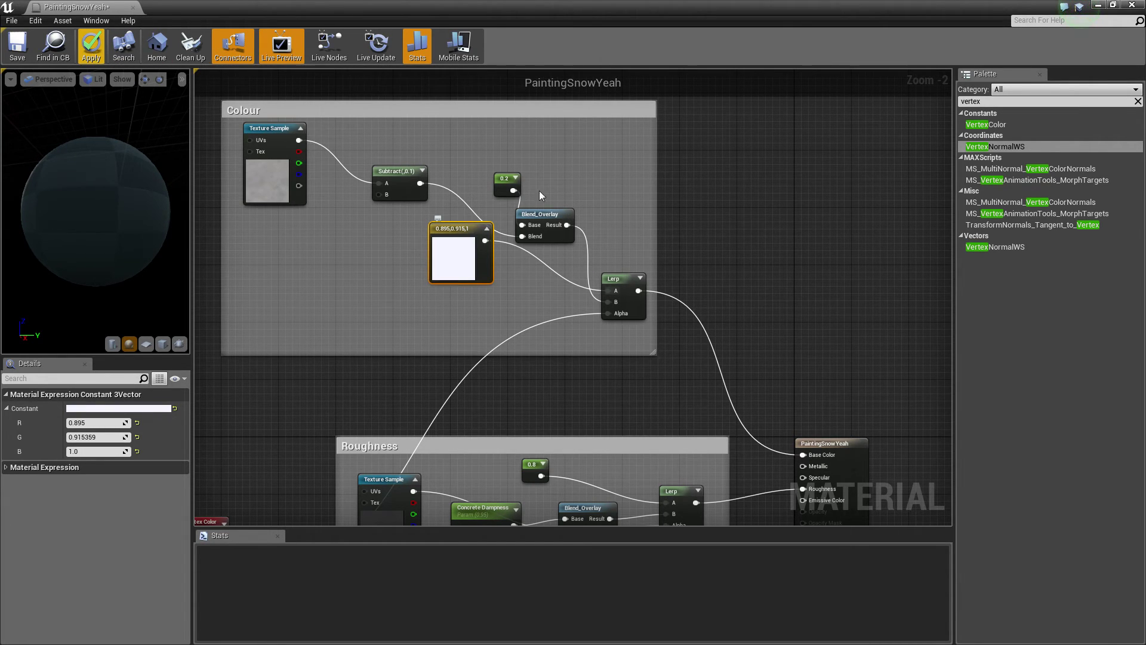
click(90, 44)
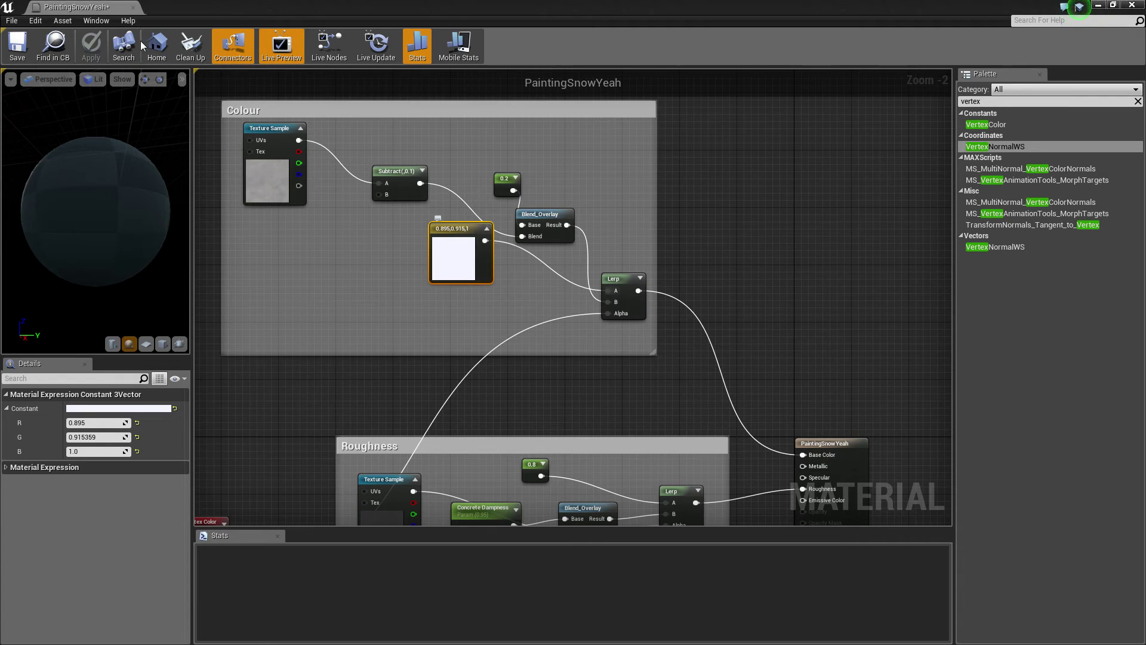
click(132, 7)
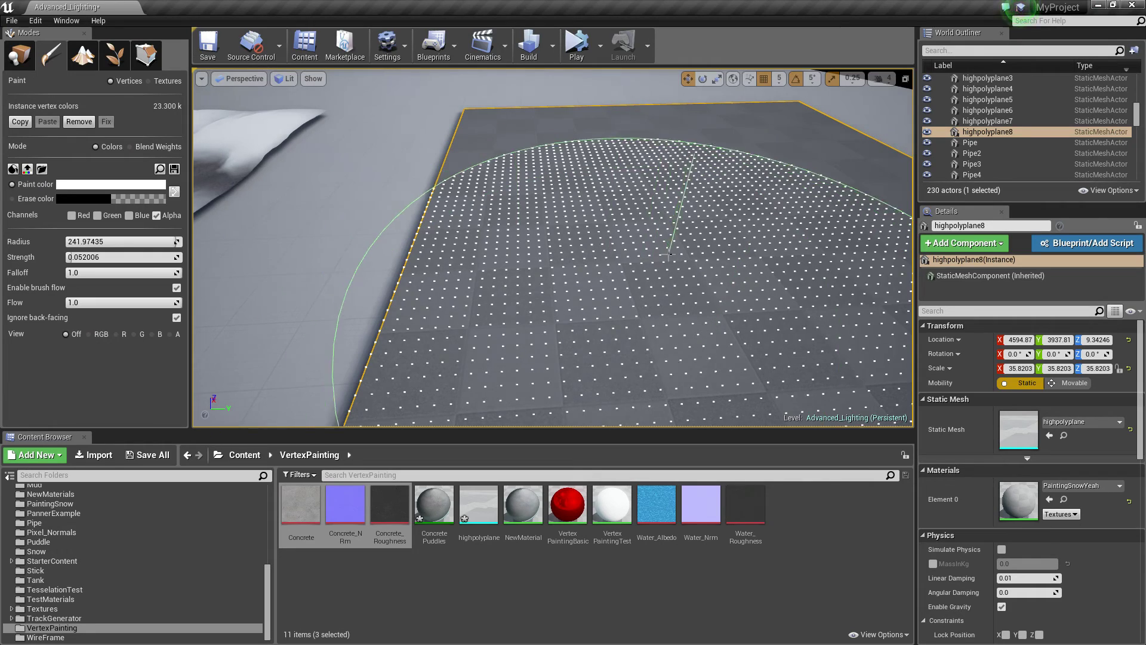
Paint snow patches and a cleared concrete path across highpolyplane8 through the alpha channel
key(f)
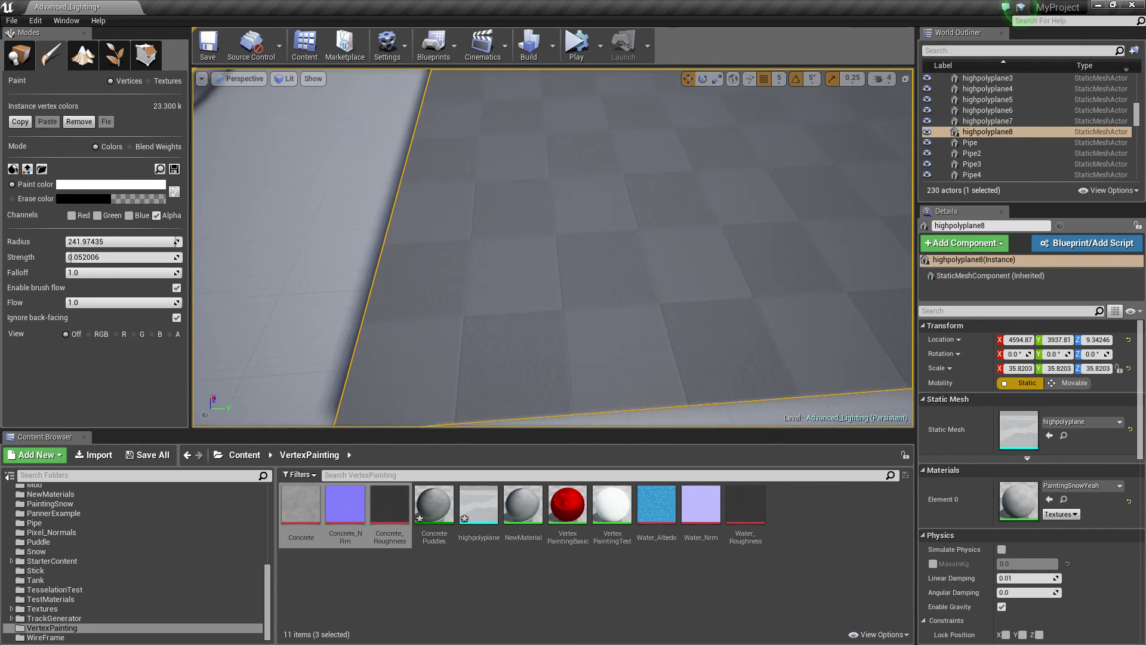
key(w)
right_drag(553, 247, 553, 227)
key(s)
mouse_move(670, 253)
right_down()
mouse_move(670, 239)
mouse_move(681, 269)
right_up()
key(w)
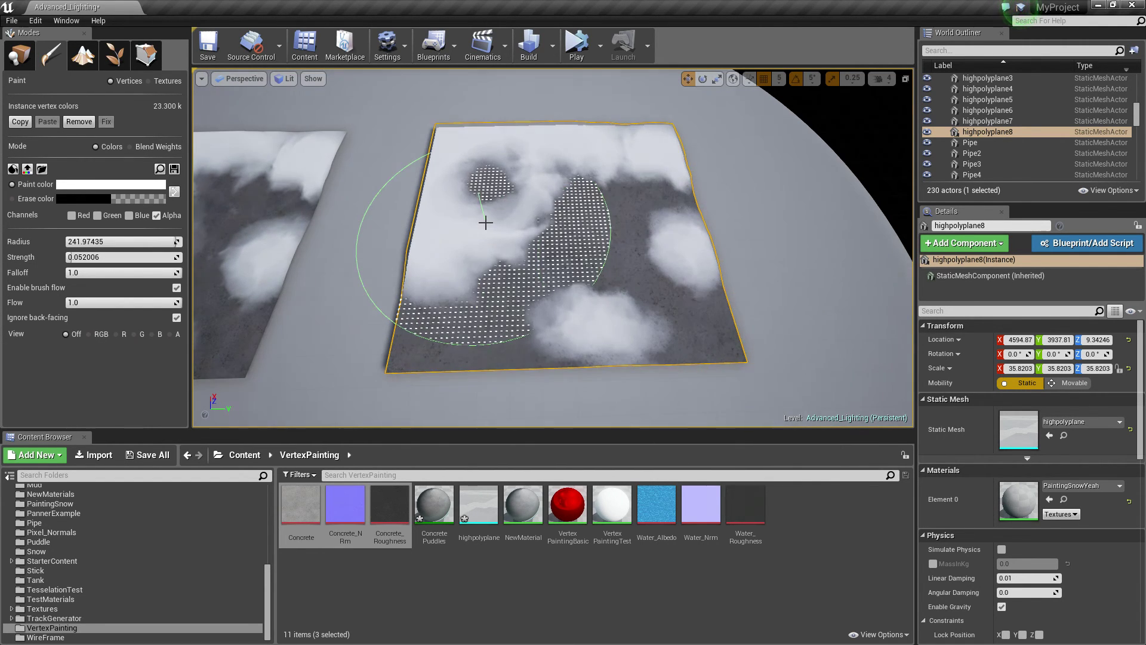
mouse_move(495, 198)
mouse_down()
mouse_move(460, 200)
mouse_move(526, 172)
mouse_move(514, 233)
mouse_move(466, 253)
mouse_move(421, 334)
mouse_move(638, 138)
mouse_move(615, 286)
mouse_move(468, 284)
mouse_move(420, 324)
mouse_move(511, 274)
mouse_move(601, 307)
mouse_move(645, 171)
mouse_move(595, 176)
mouse_move(675, 334)
mouse_move(583, 235)
mouse_move(591, 358)
mouse_move(475, 312)
mouse_move(481, 303)
mouse_move(520, 326)
mouse_move(412, 376)
mouse_move(389, 321)
mouse_move(418, 314)
mouse_move(461, 271)
mouse_move(486, 271)
mouse_move(551, 210)
mouse_move(542, 268)
mouse_move(545, 243)
mouse_move(569, 260)
mouse_move(620, 171)
mouse_up()
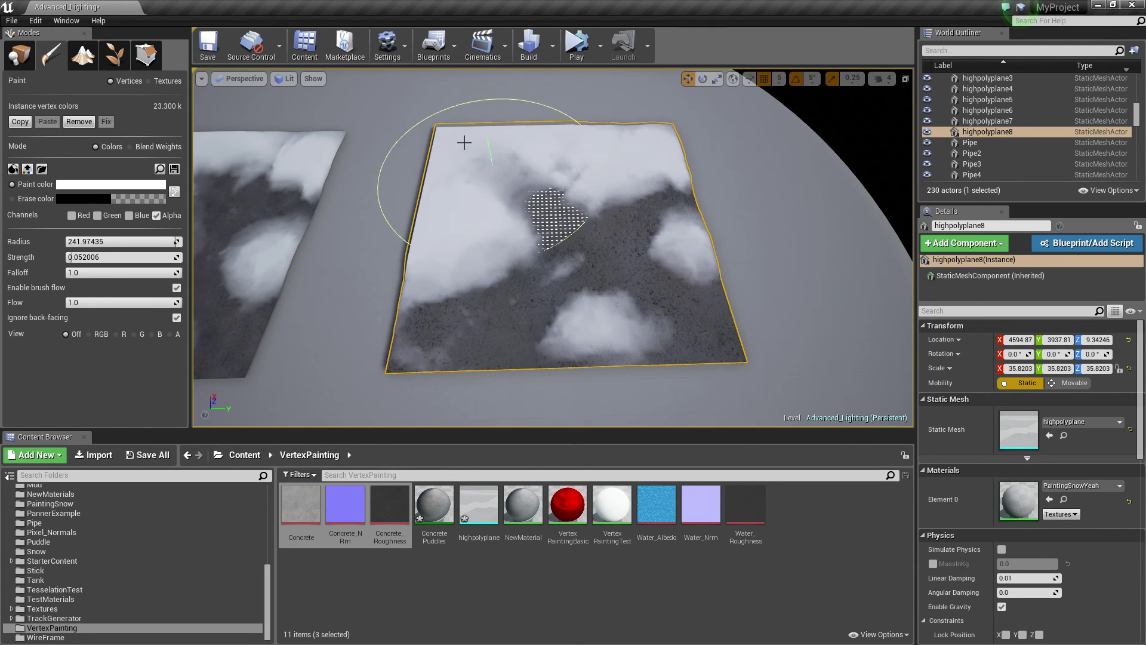
right_drag(467, 140, 496, 150)
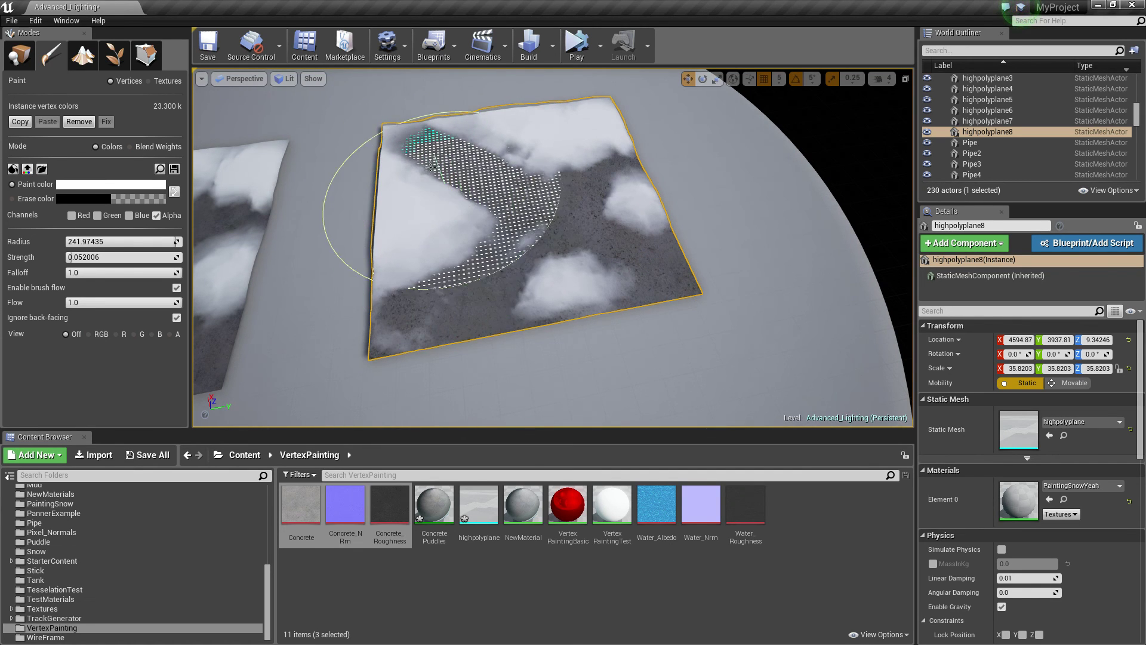
right_drag(441, 190, 365, 173)
right_drag(482, 186, 491, 187)
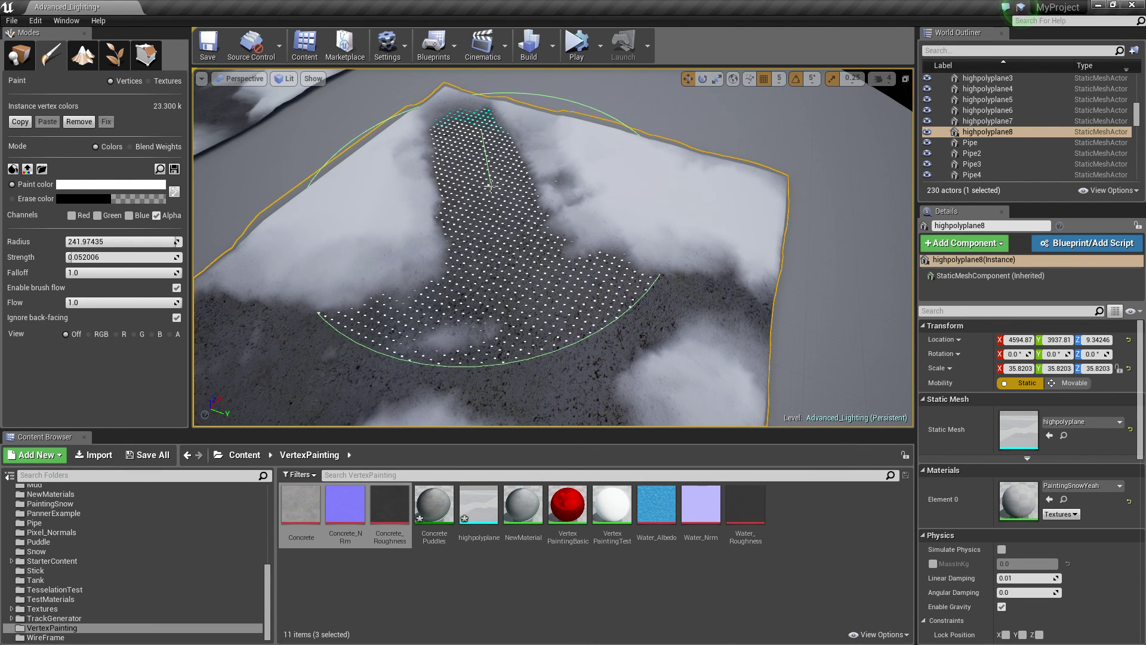
scroll(490, 187, down, 10)
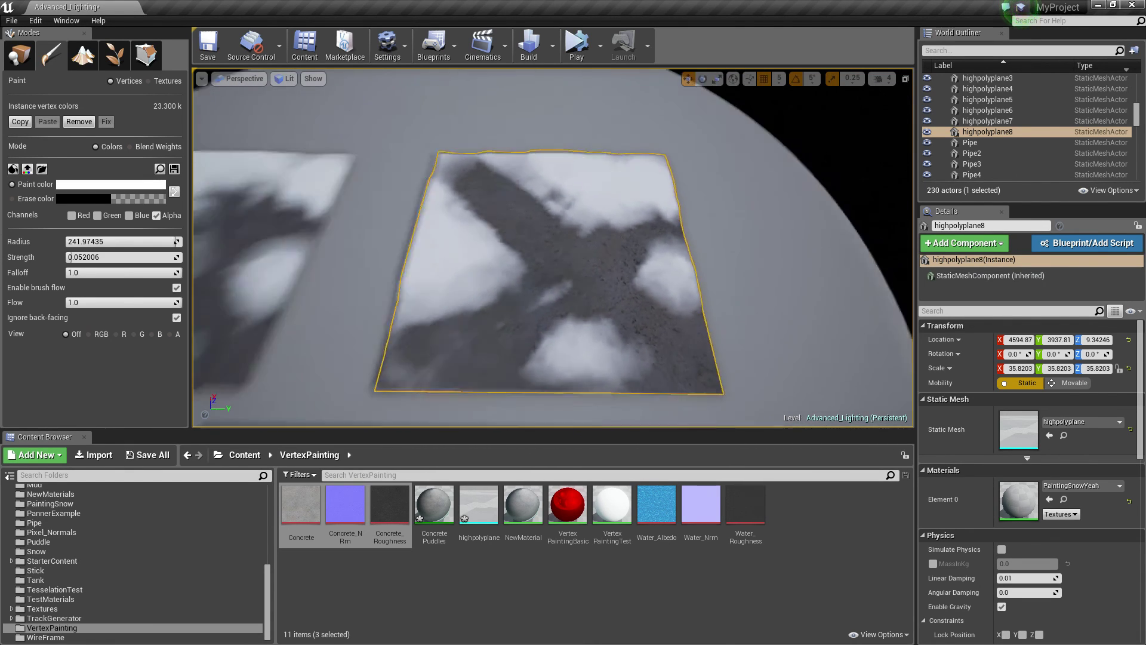